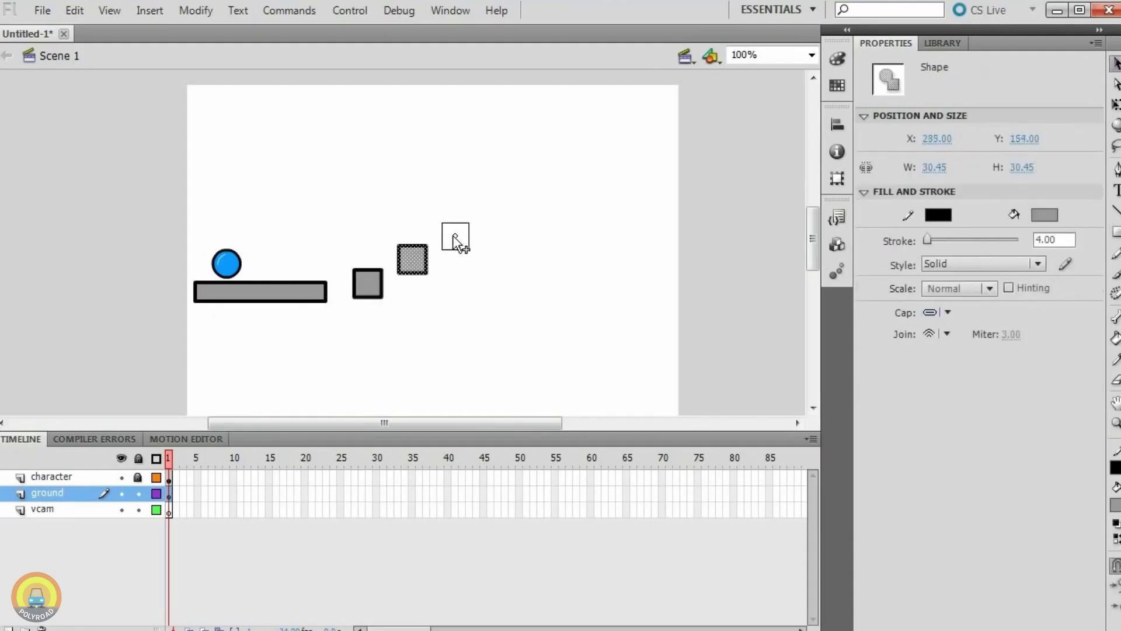
Draw a 400-wide bar on the ground layer and Alt-drag a copy to its right.
{"action": "left_click_drag", "start_coordinate": [501, 428], "coordinate": [543, 428]}
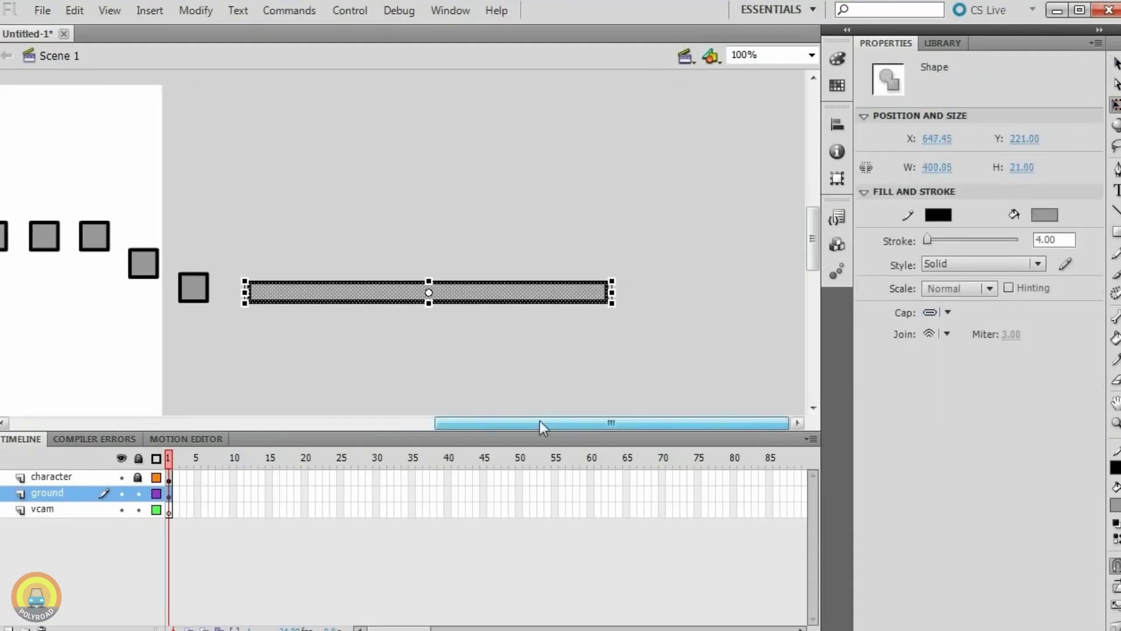
{"action": "left_click_drag", "start_coordinate": [479, 298], "coordinate": [522, 295], "text": "alt"}
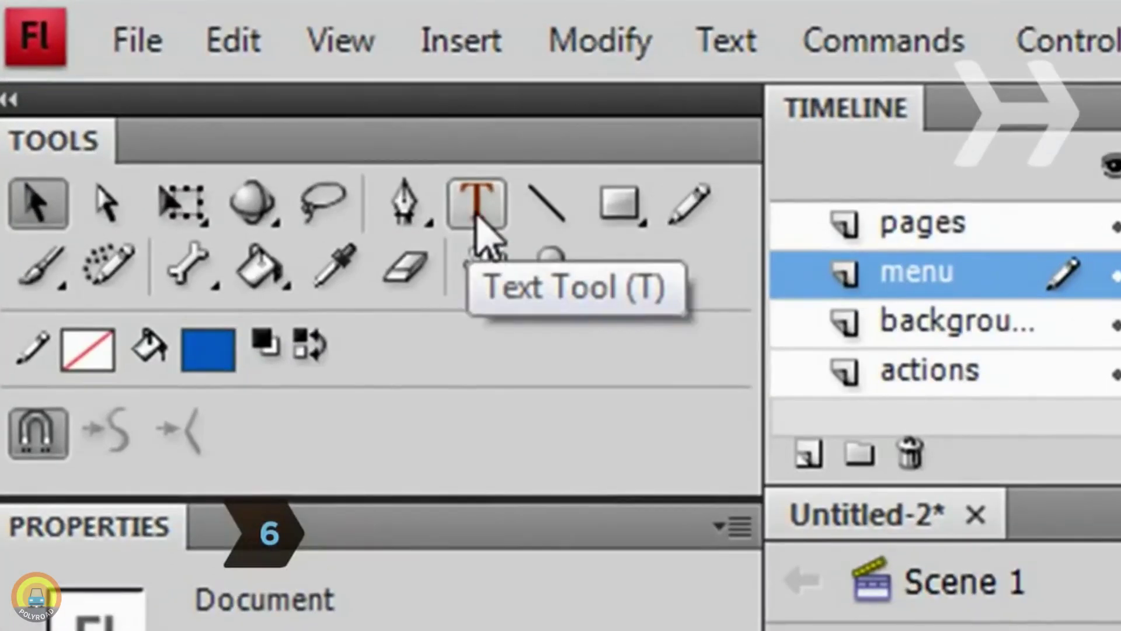
Pick the Text tool with the Arial font and open the list of text field types.
{"action": "left_click", "coordinate": [477, 204]}
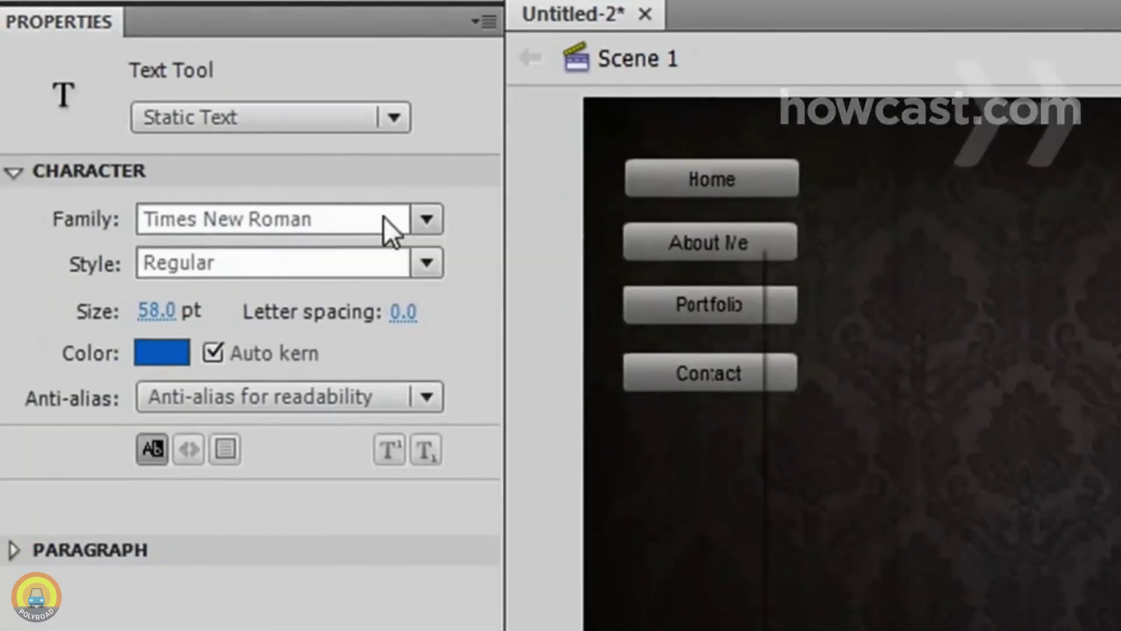
{"action": "left_click", "coordinate": [388, 226]}
{"action": "left_click", "coordinate": [266, 124]}
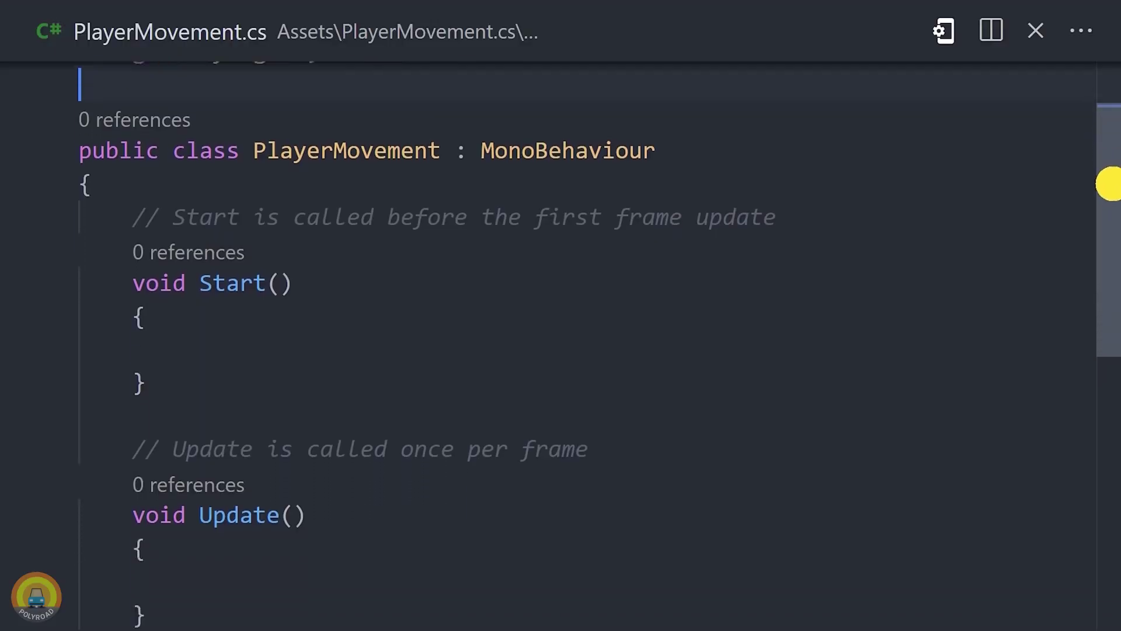
{"action": "left_click_drag", "start_coordinate": [1110, 183], "coordinate": [1110, 192]}
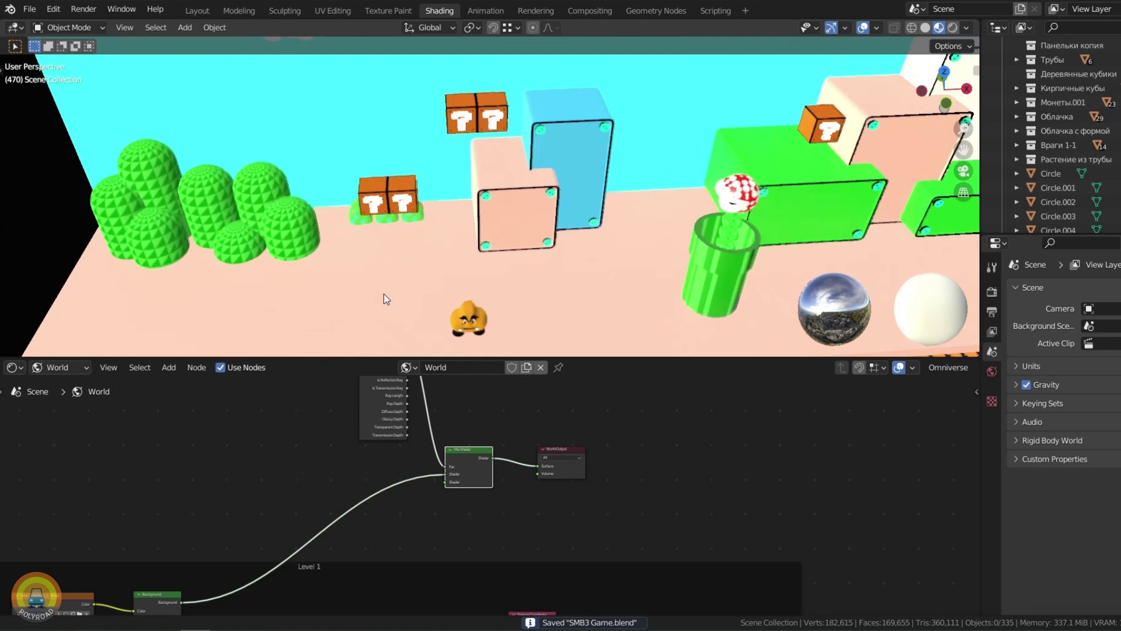
Select the pink block, orbit from above toward the green bush, and enter Edit Mode on the bush.
{"action": "left_click", "coordinate": [491, 220]}
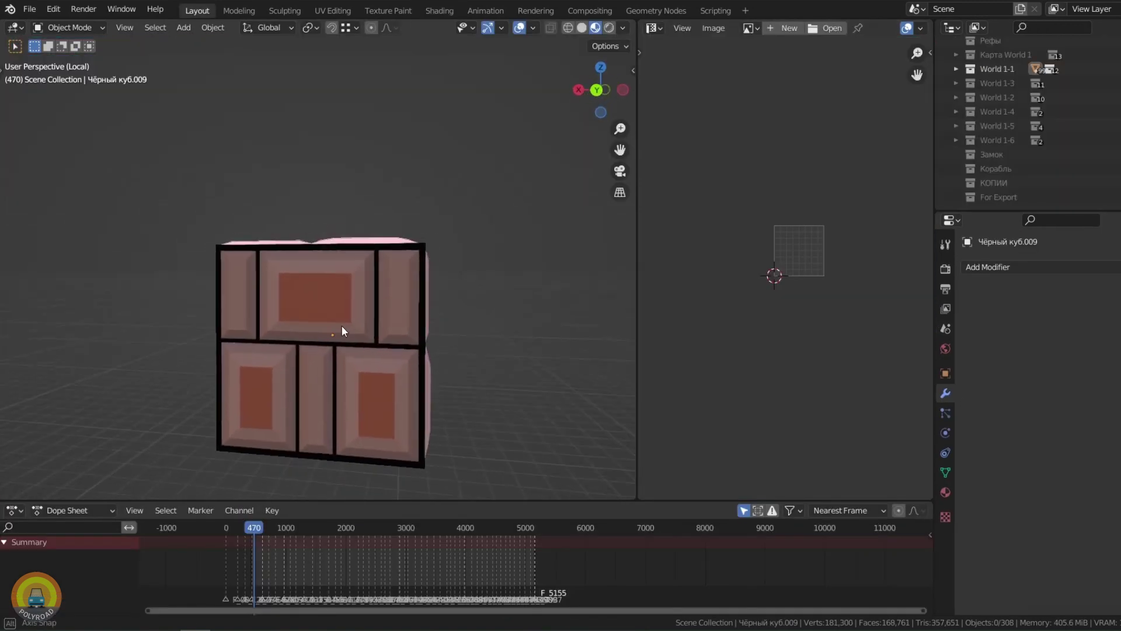
{"action": "middle_click_drag", "start_coordinate": [342, 326], "coordinate": [444, 396]}
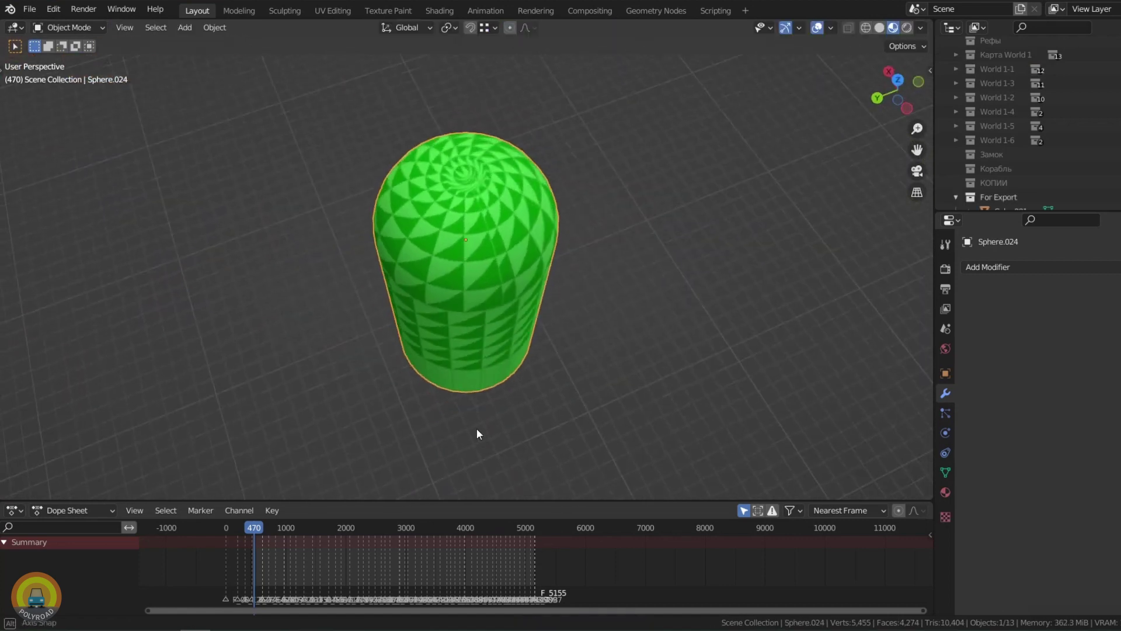
{"action": "middle_click_drag", "start_coordinate": [476, 429], "coordinate": [482, 185]}
{"action": "key", "text": "Tab"}
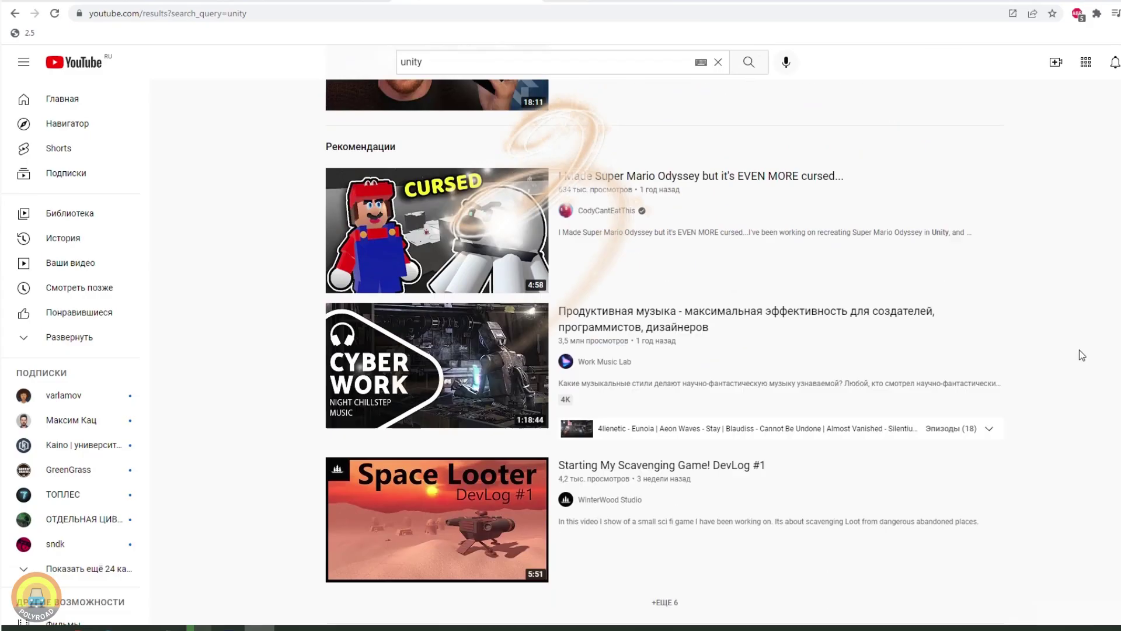
Scroll through the 'unity' search results, then turn the view from front into perspective.
{"action": "scroll", "coordinate": [1081, 354], "scroll_direction": "down", "scroll_amount": 5}
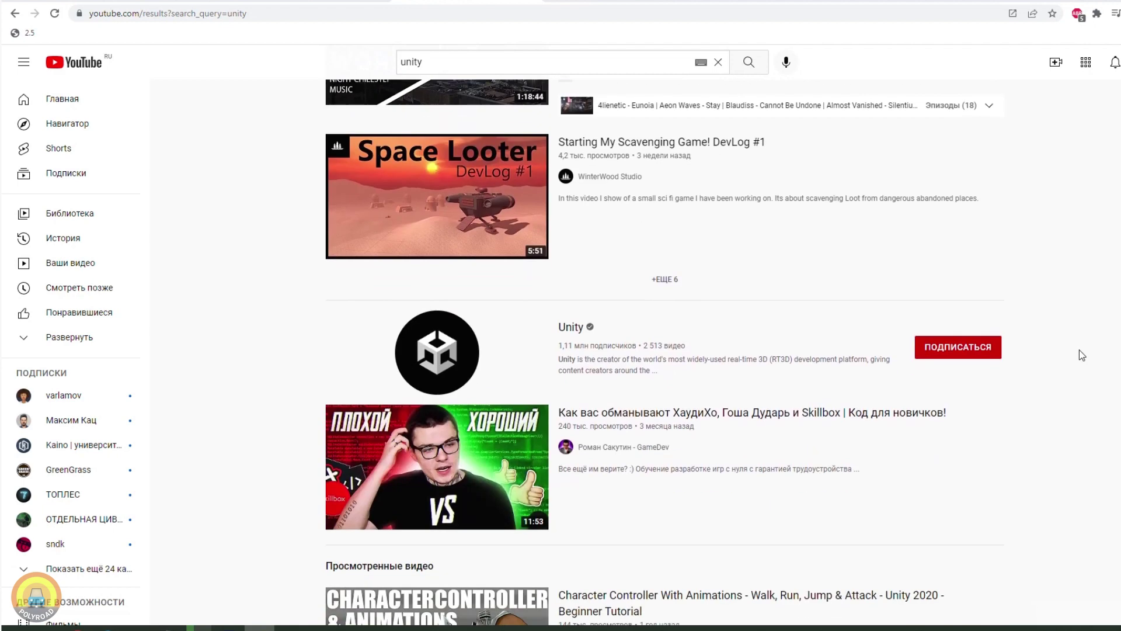
{"action": "scroll", "coordinate": [1081, 355], "scroll_direction": "down", "scroll_amount": 2}
{"action": "scroll", "coordinate": [1082, 354], "scroll_direction": "down", "scroll_amount": 2}
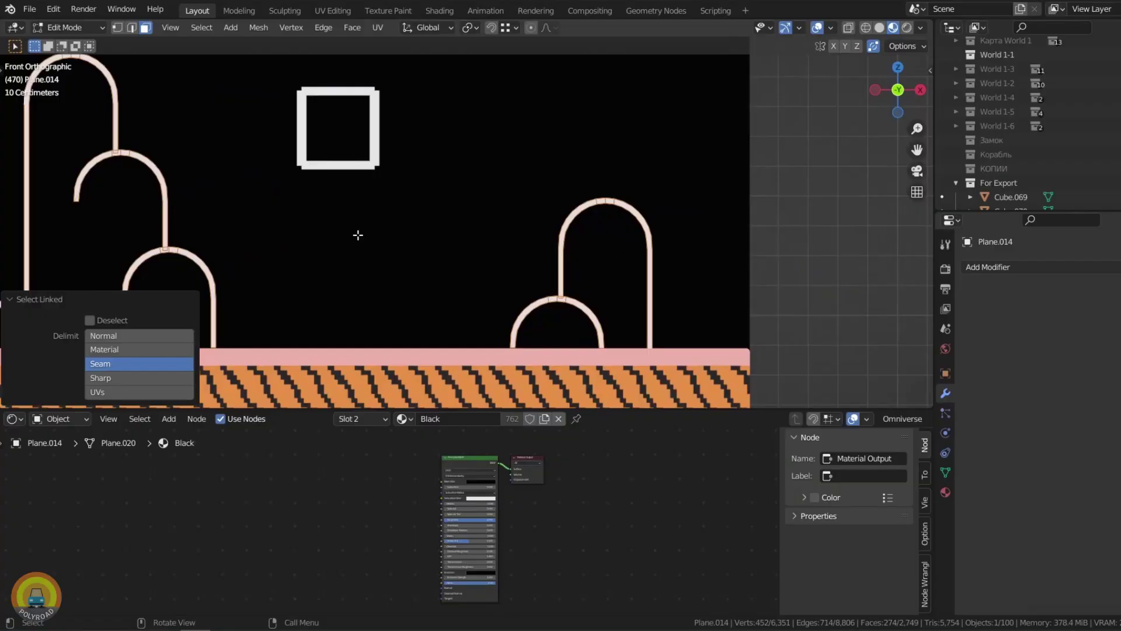
{"action": "mouse_move", "coordinate": [358, 235]}
{"action": "middle_mouse_down"}
{"action": "mouse_move", "coordinate": [451, 221]}
{"action": "mouse_move", "coordinate": [500, 268]}
{"action": "middle_mouse_up"}
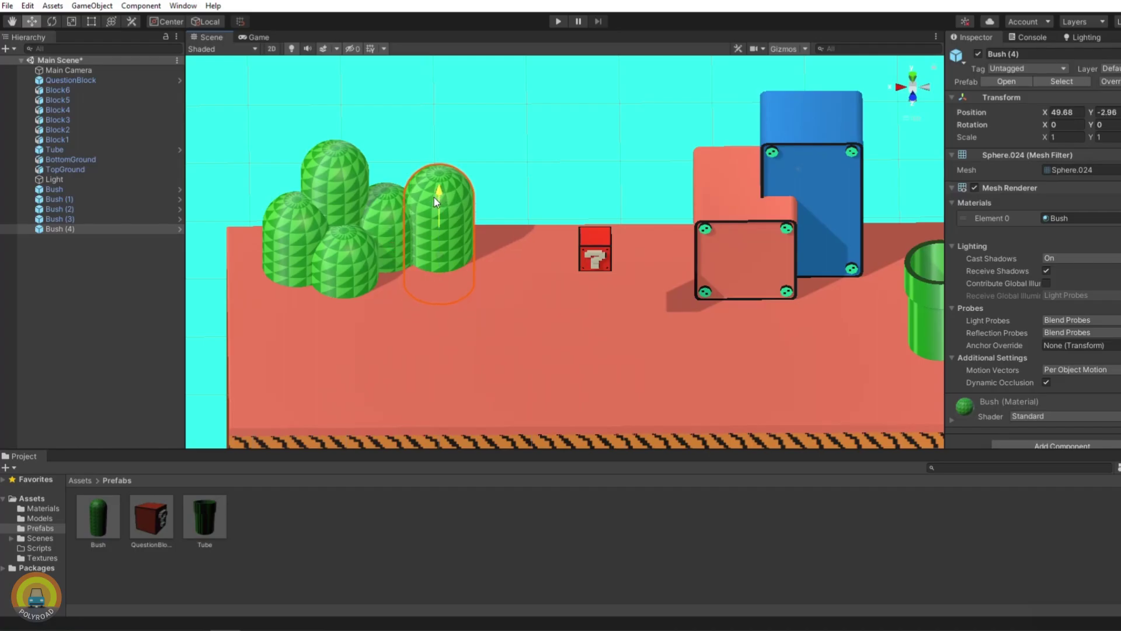
Select the rightmost bush and view the level around the cloud blocks.
{"action": "left_click", "coordinate": [433, 197]}
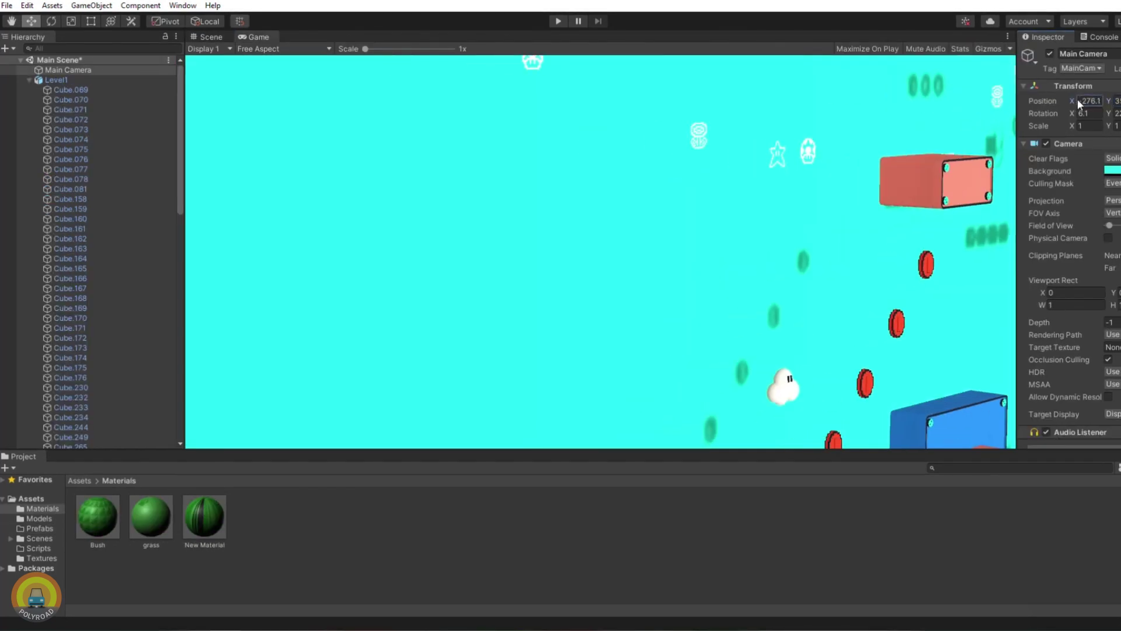
{"action": "left_click_drag", "start_coordinate": [1078, 99], "coordinate": [1061, 100]}
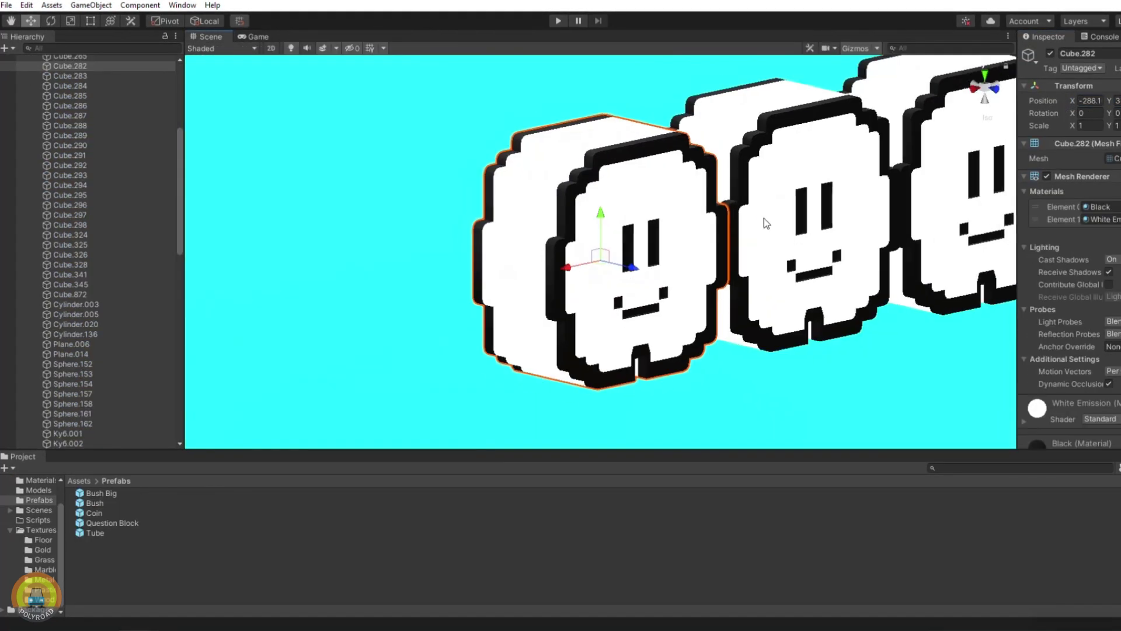
{"action": "left_click_drag", "start_coordinate": [898, 243], "coordinate": [876, 246], "text": "alt"}
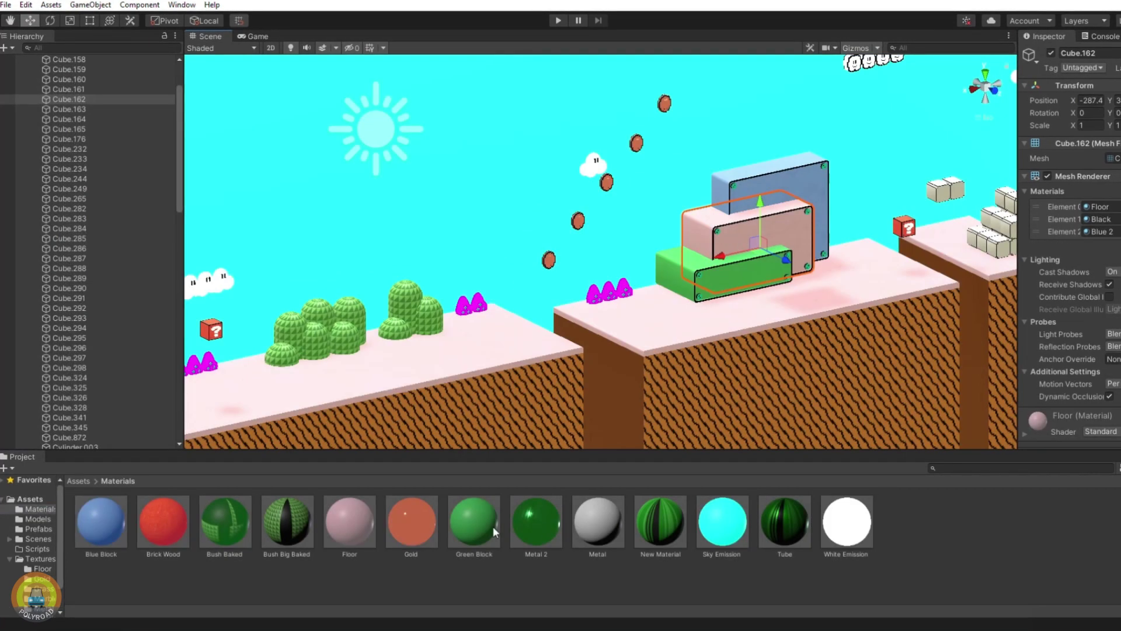
Apply the Green Block material to the front block and frame it in view.
{"action": "left_click_drag", "start_coordinate": [475, 527], "coordinate": [684, 286]}
{"action": "left_click", "coordinate": [714, 281]}
{"action": "key", "text": "f"}
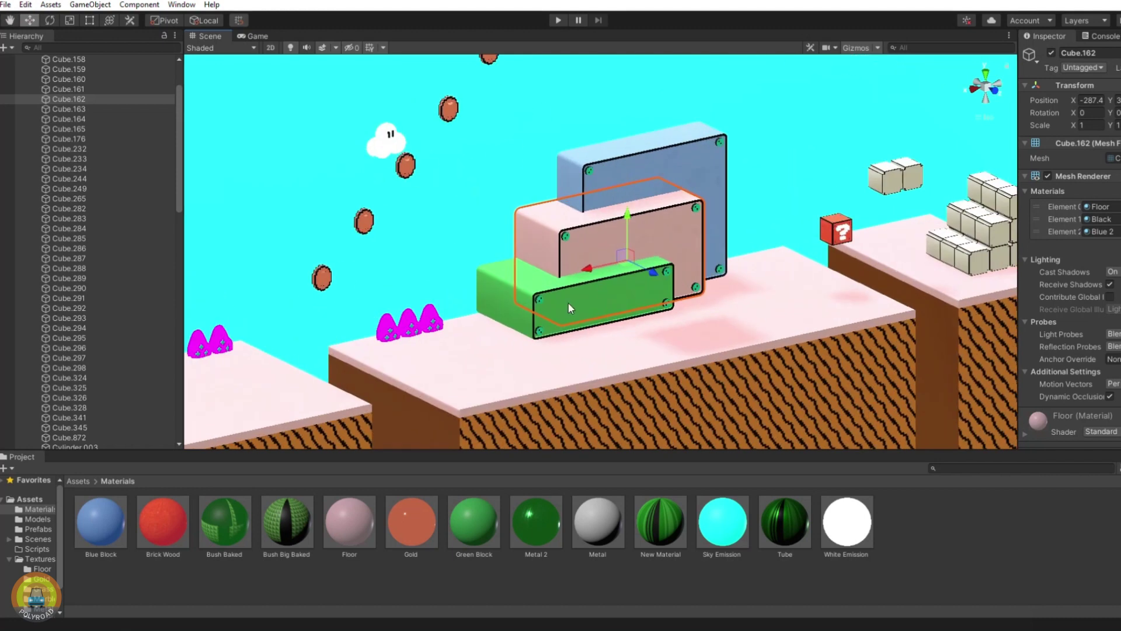
{"action": "middle_click_drag", "start_coordinate": [591, 163], "coordinate": [573, 220]}
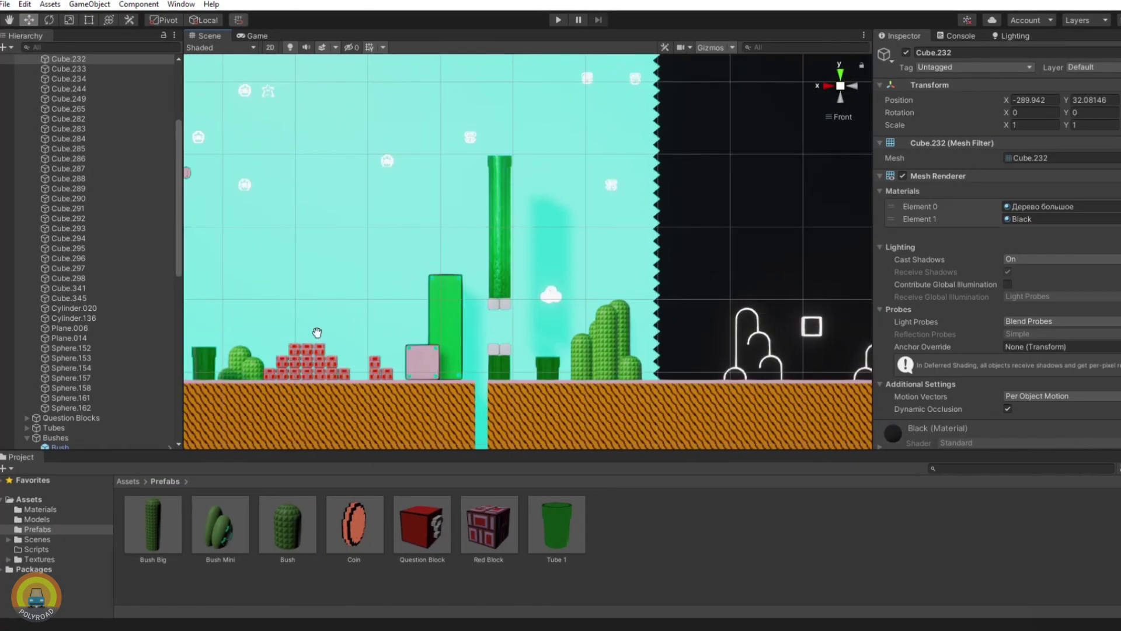
{"action": "middle_click_drag", "start_coordinate": [317, 333], "coordinate": [699, 222]}
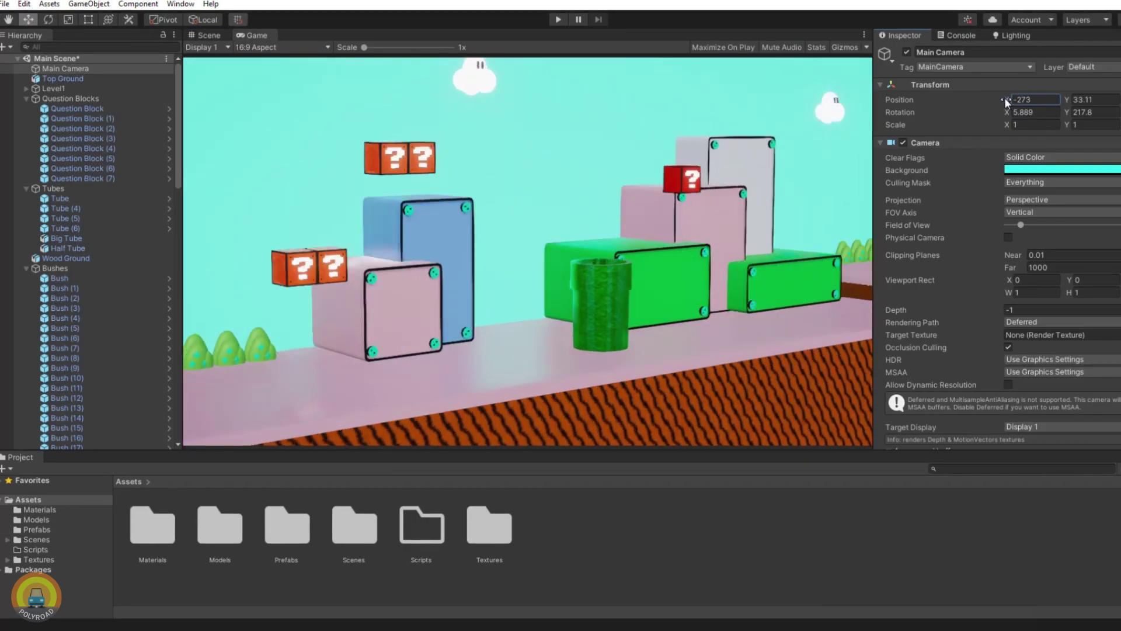
Shift the new cube along the level, then frame it and the Left Border object.
{"action": "left_click_drag", "start_coordinate": [1004, 97], "coordinate": [994, 98]}
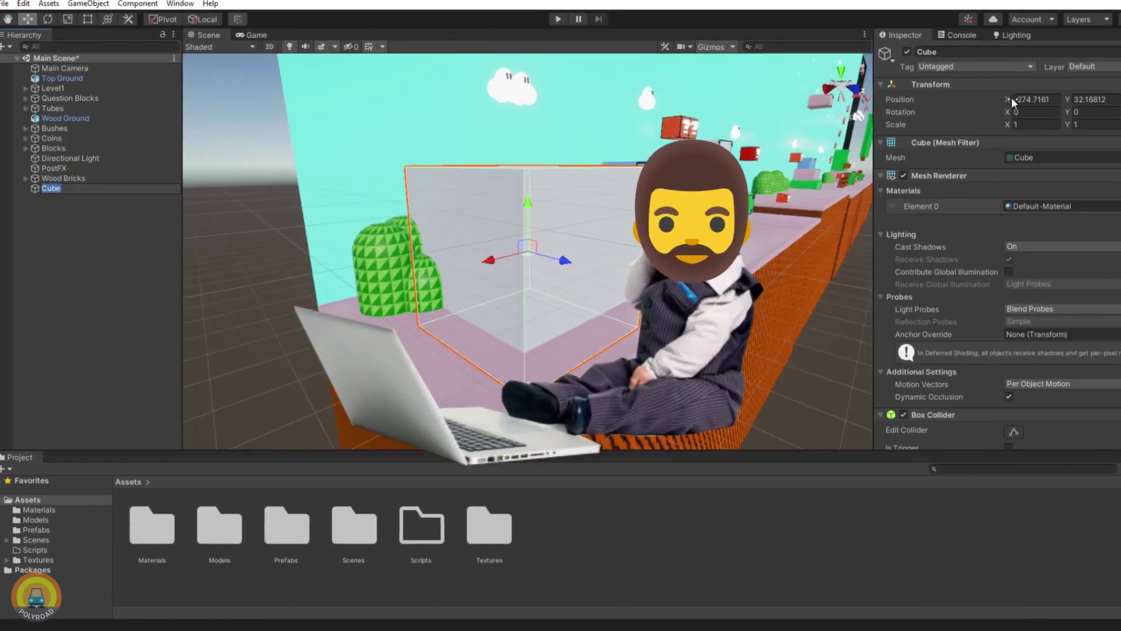
{"action": "left_click_drag", "start_coordinate": [1007, 99], "coordinate": [994, 104]}
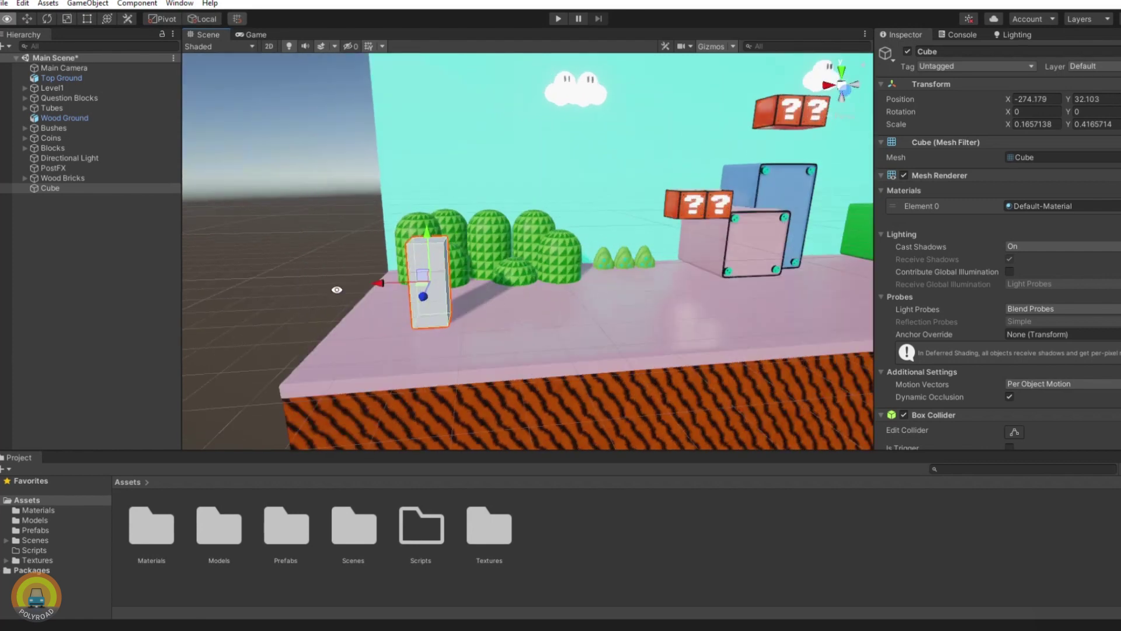
{"action": "left_click_drag", "start_coordinate": [531, 141], "coordinate": [480, 280], "text": "alt"}
{"action": "double_click", "coordinate": [50, 187]}
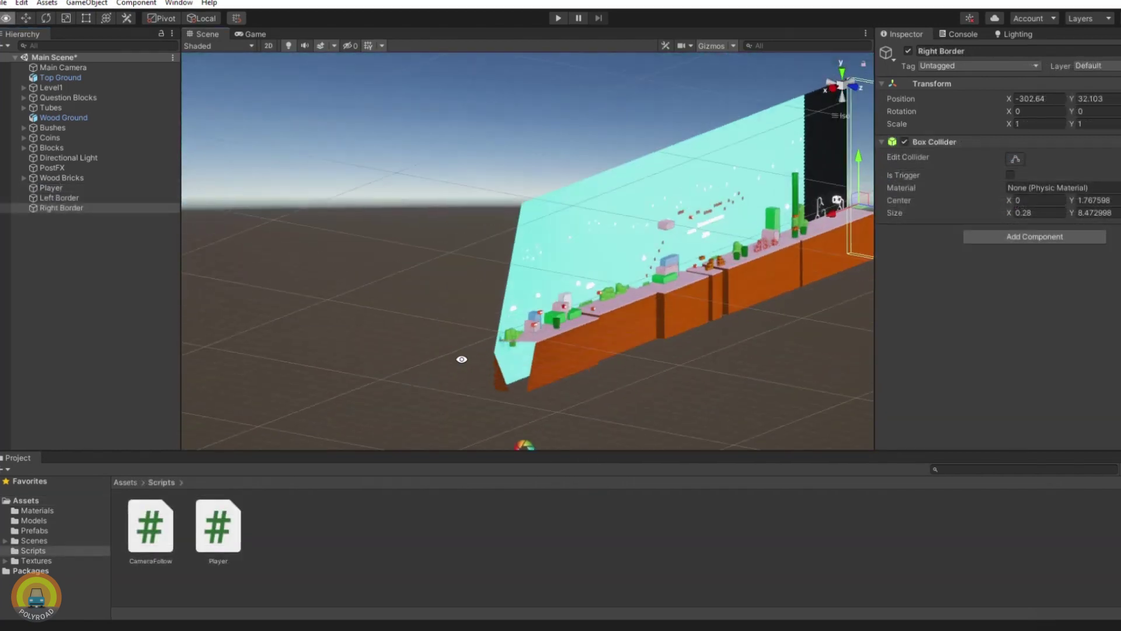
{"action": "left_click", "coordinate": [52, 197]}
{"action": "key", "text": "f"}
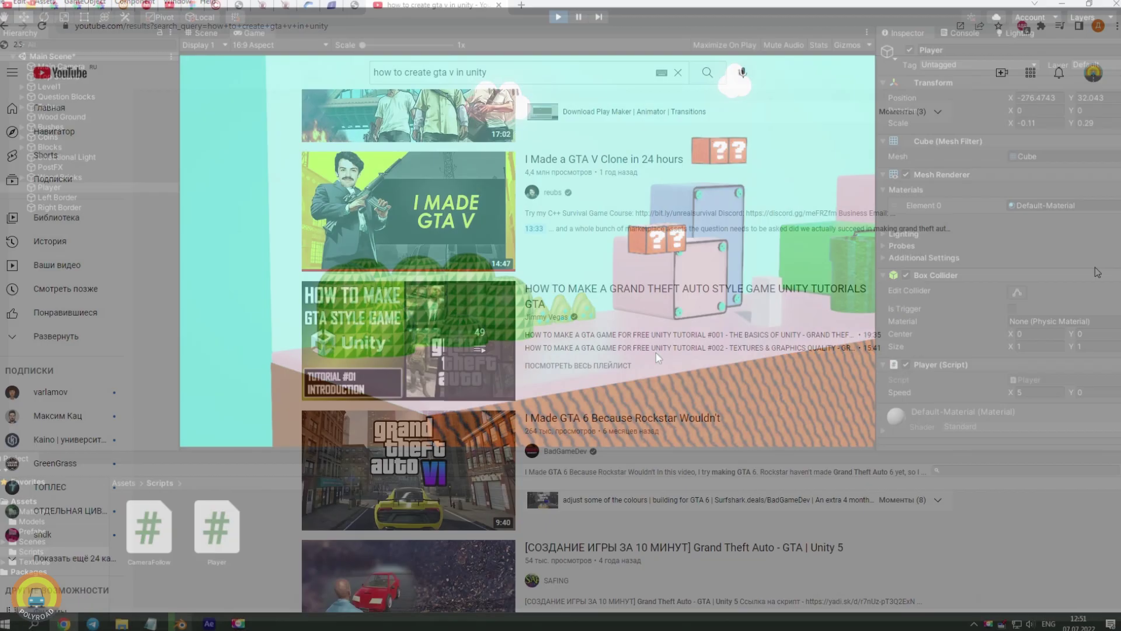
Scroll down through the 'how to create gta v in unity' result list.
{"action": "scroll", "coordinate": [1097, 272], "scroll_direction": "down", "scroll_amount": 1}
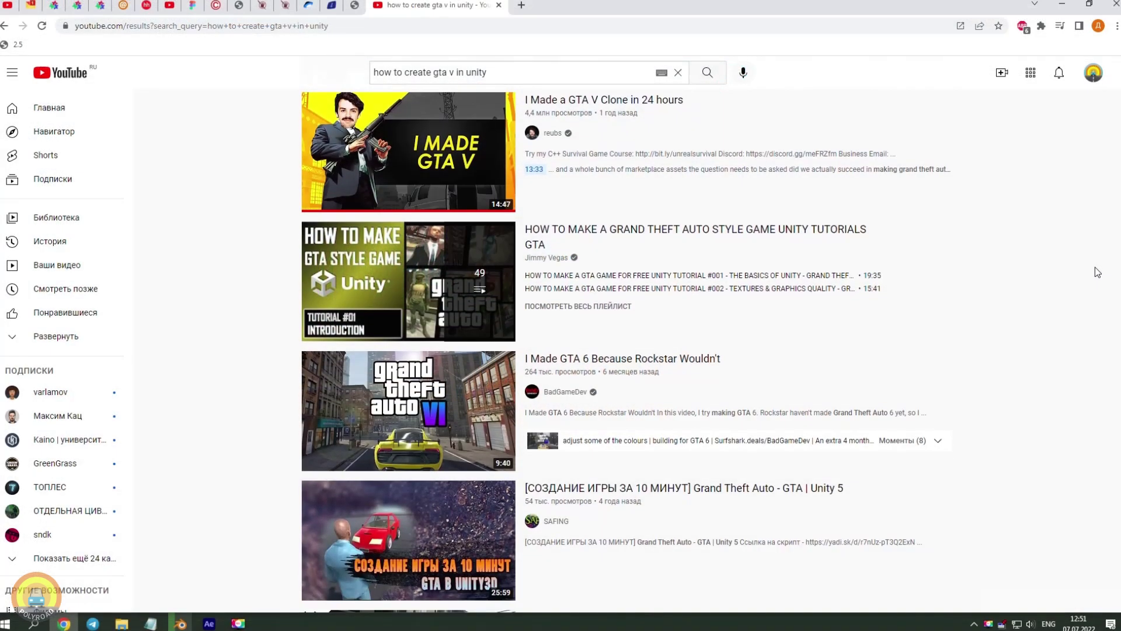
{"action": "scroll", "coordinate": [1097, 271], "scroll_direction": "down", "scroll_amount": 1}
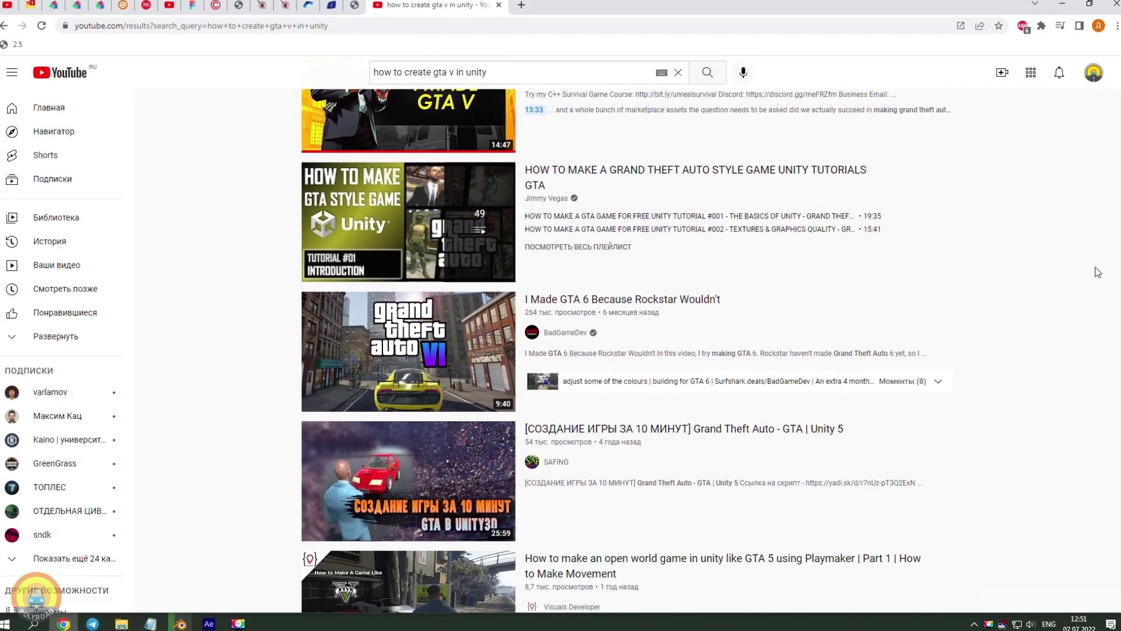
{"action": "scroll", "coordinate": [1095, 271], "scroll_direction": "down", "scroll_amount": 1}
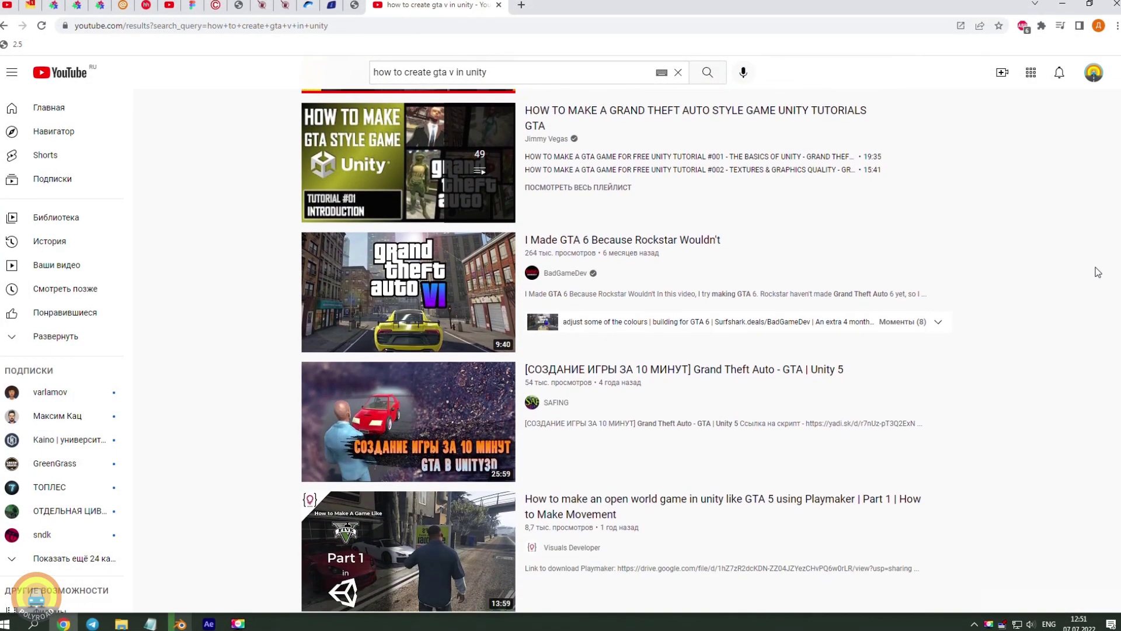
{"action": "mouse_move", "coordinate": [418, 371]}
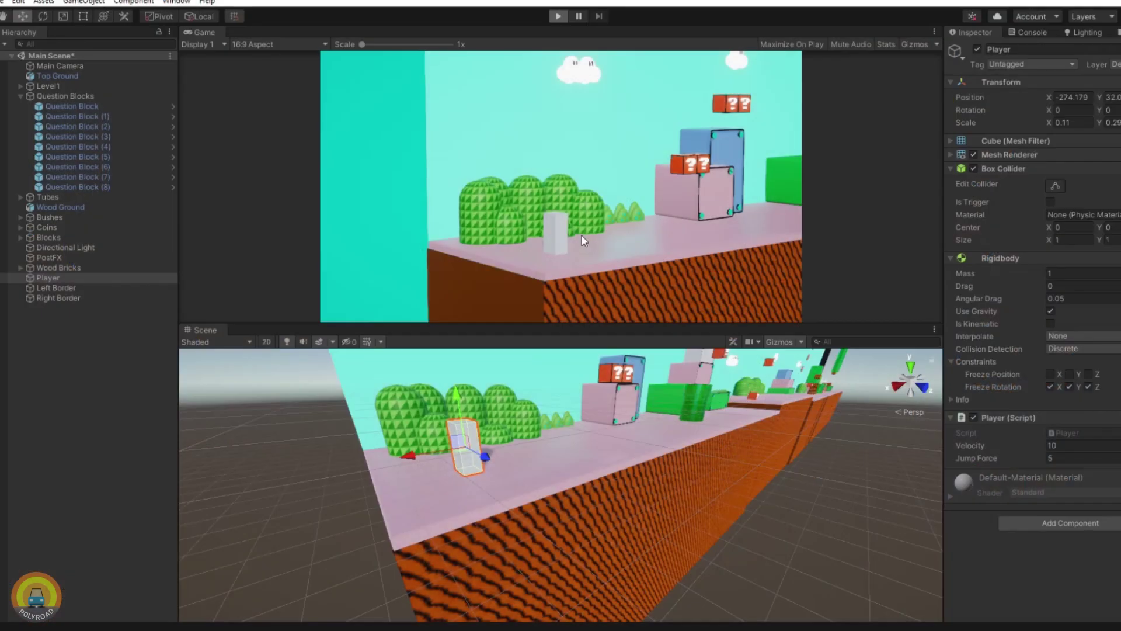
Run the player right through the level with D, then press Enter to skip to the title screen.
{"action": "key", "text": "d"}
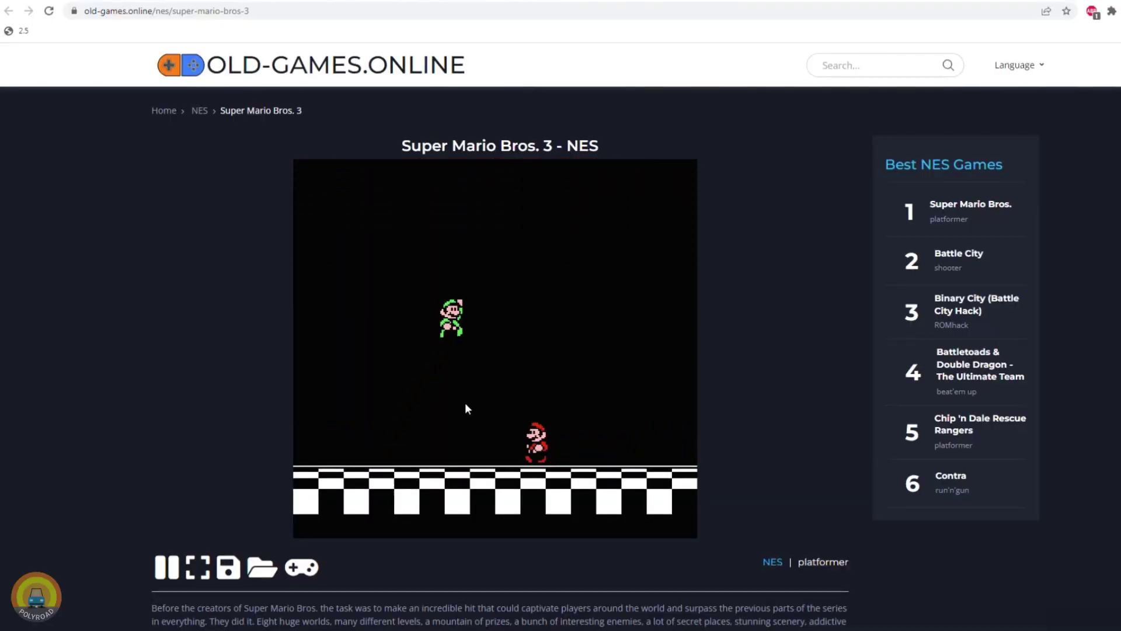
{"action": "key", "text": "Return"}
{"action": "key", "text": "Return"}
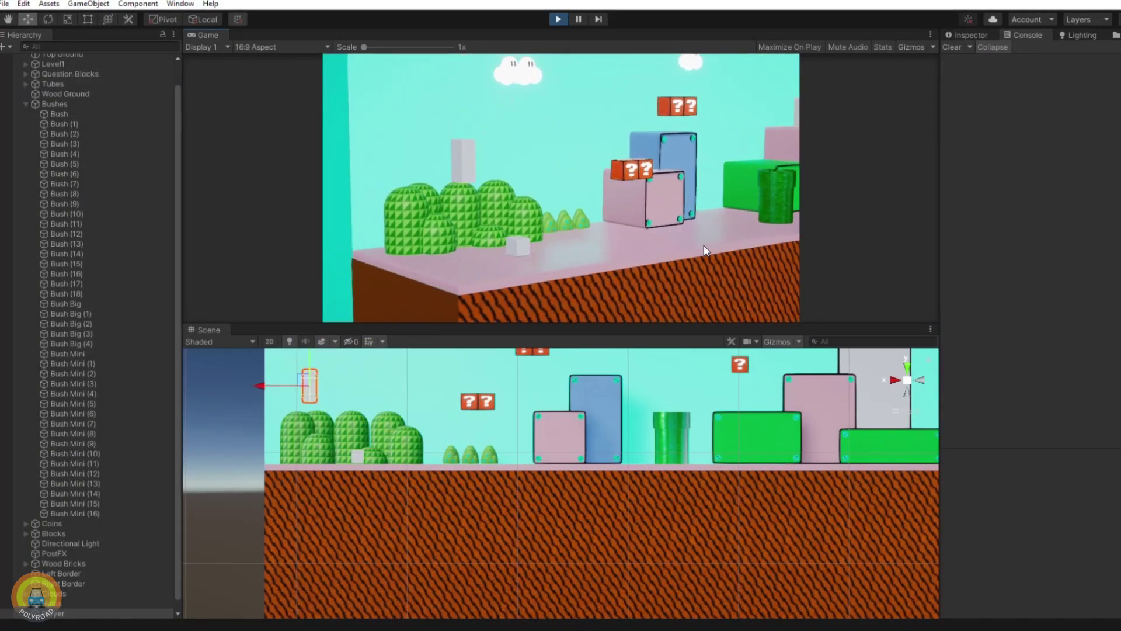
Move the player right, back left, then right again.
{"action": "key", "text": "Right"}
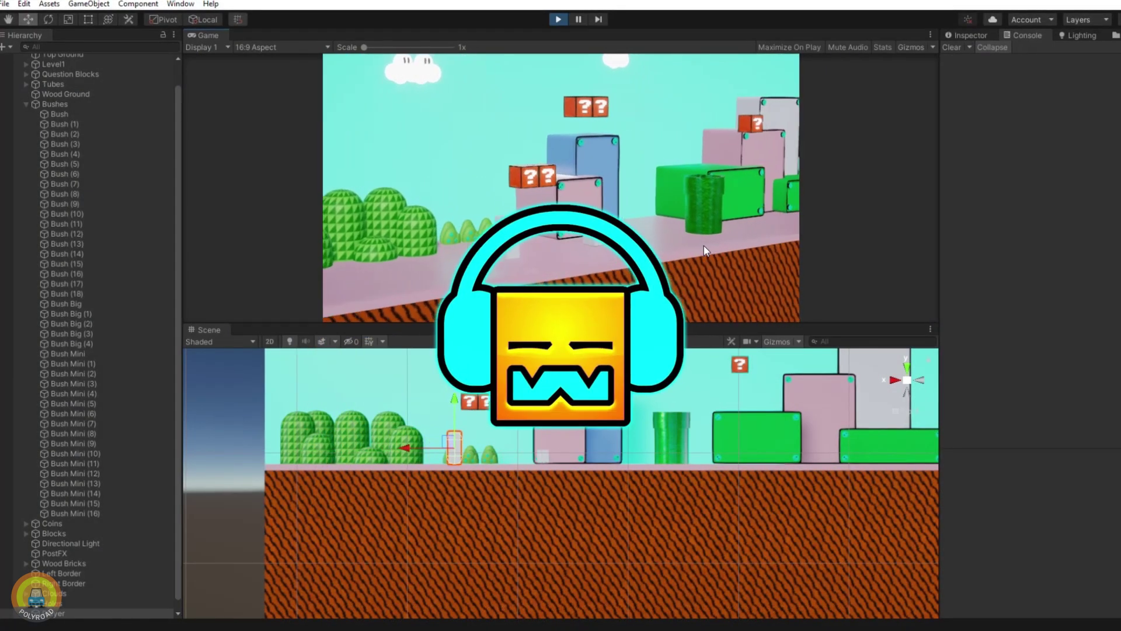
{"action": "key", "text": "Left"}
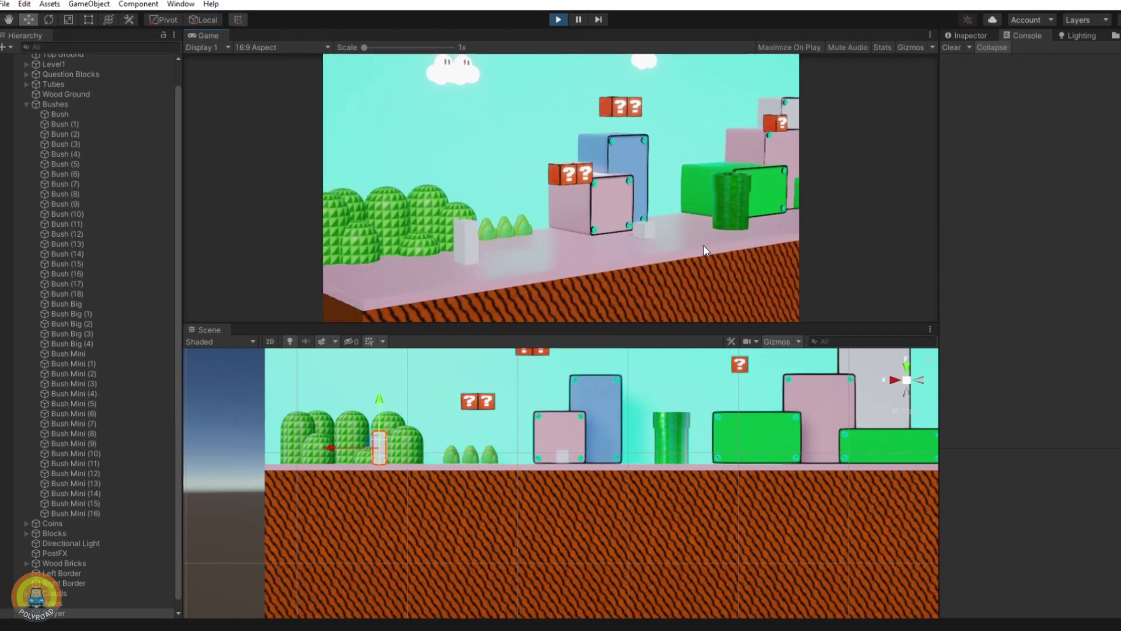
{"action": "key", "text": "Right"}
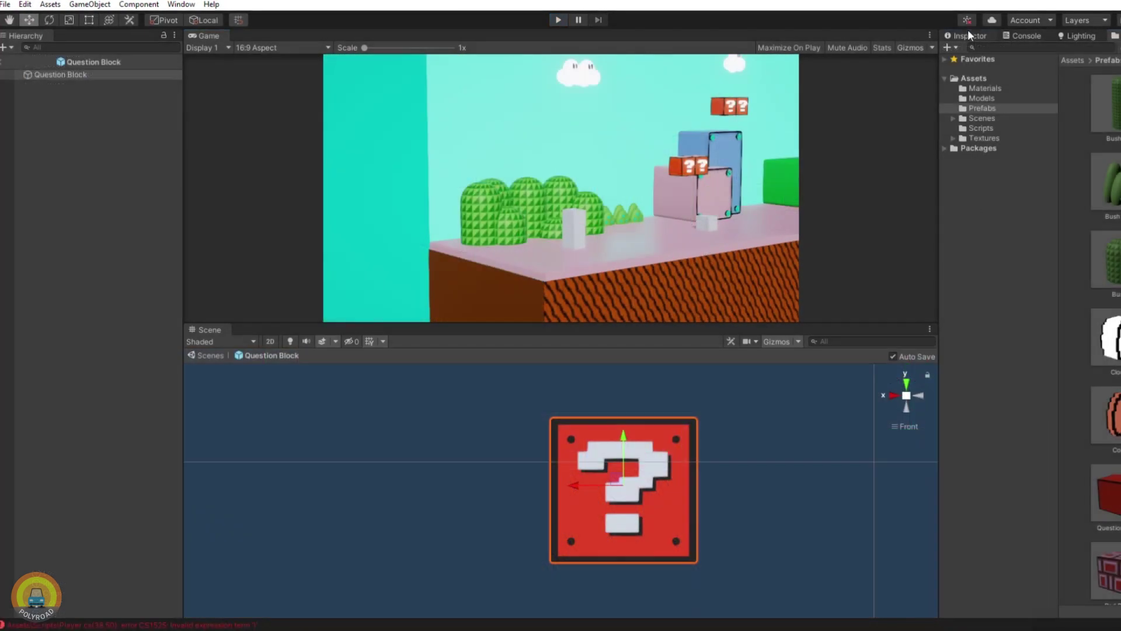
Tag the Question Block prefab as Question Block.
{"action": "left_click", "coordinate": [969, 34]}
{"action": "left_click", "coordinate": [1052, 69]}
{"action": "left_click", "coordinate": [1028, 204]}
Run the game and move Coin (8) down into the coin row.
{"action": "left_click", "coordinate": [558, 21]}
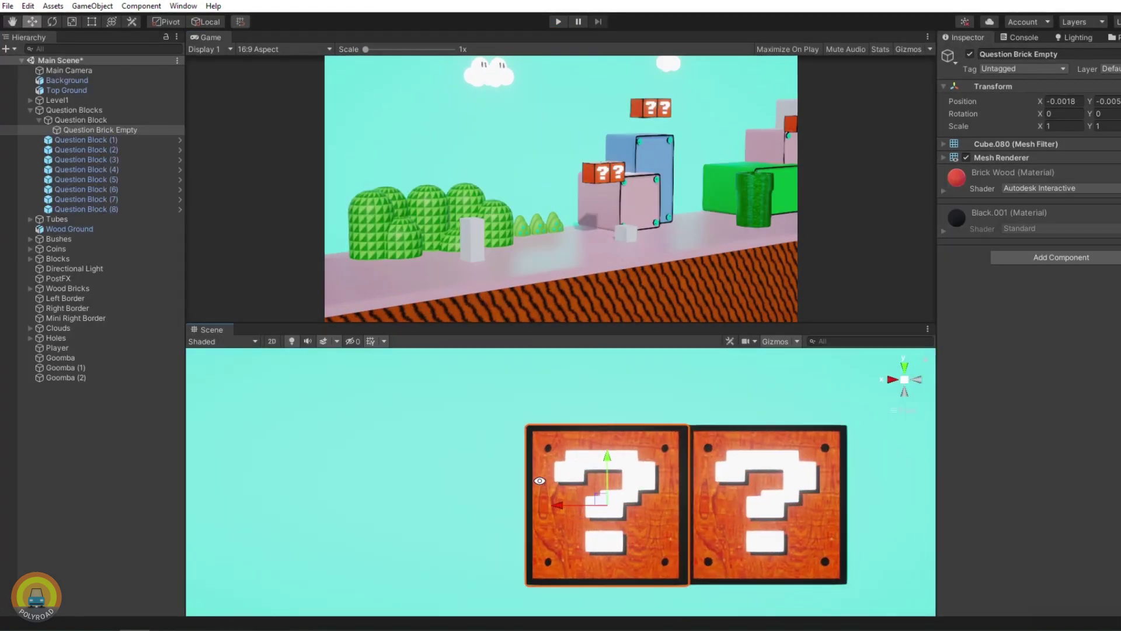
{"action": "scroll", "coordinate": [540, 480], "scroll_direction": "down", "scroll_amount": 2}
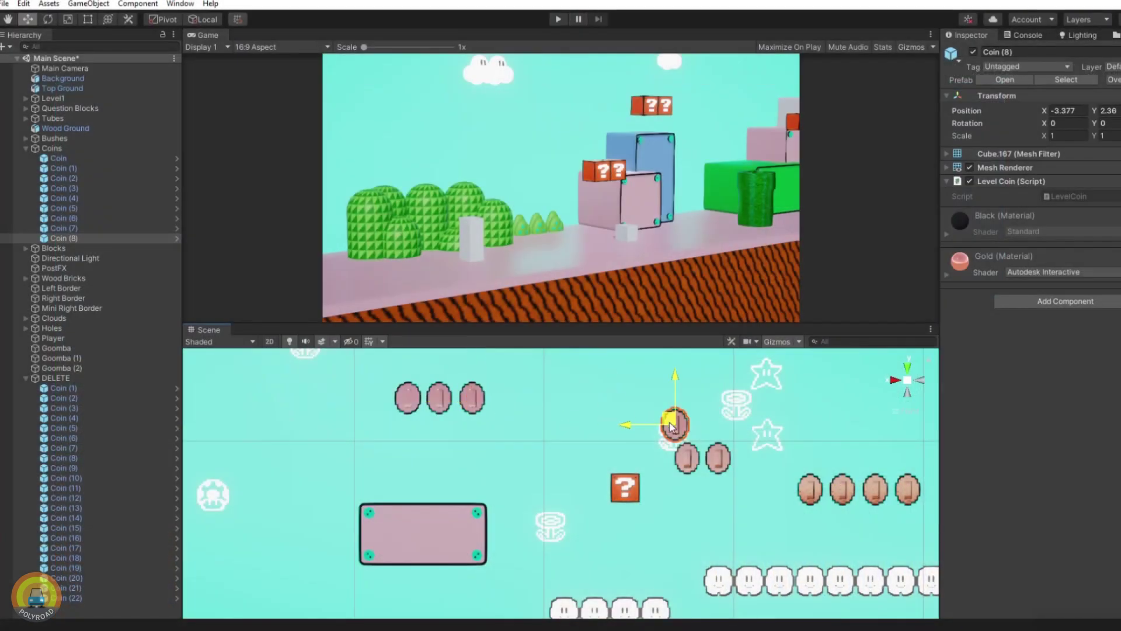
{"action": "left_click_drag", "start_coordinate": [671, 426], "coordinate": [681, 454]}
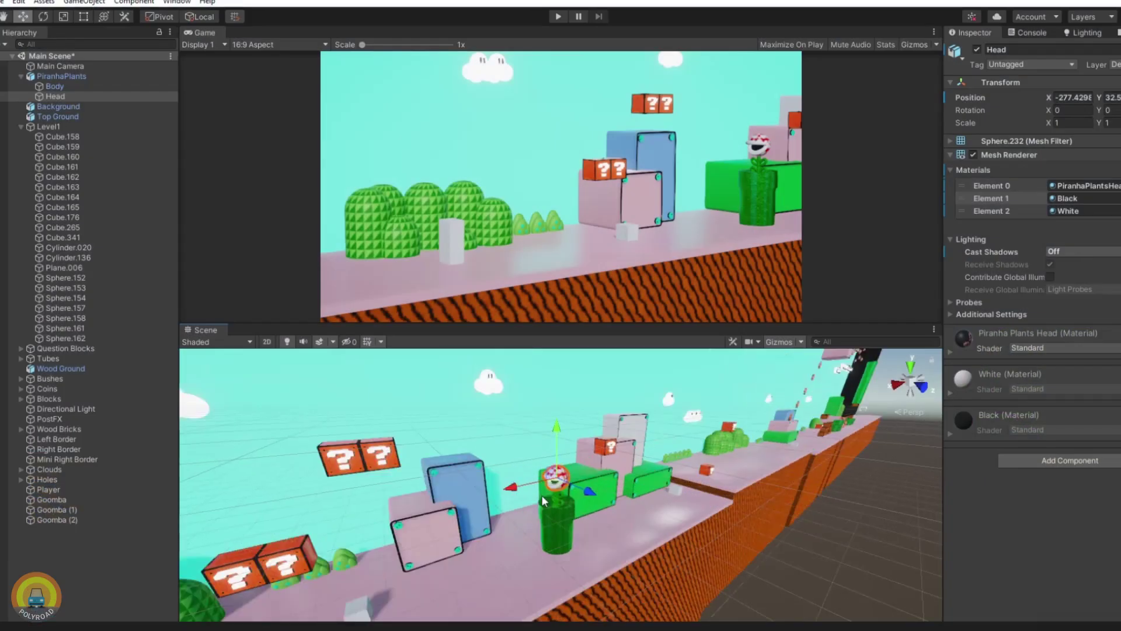
Fly the Scene view camera over to the piranha plant.
{"action": "right_click_drag", "start_coordinate": [754, 497], "coordinate": [777, 492]}
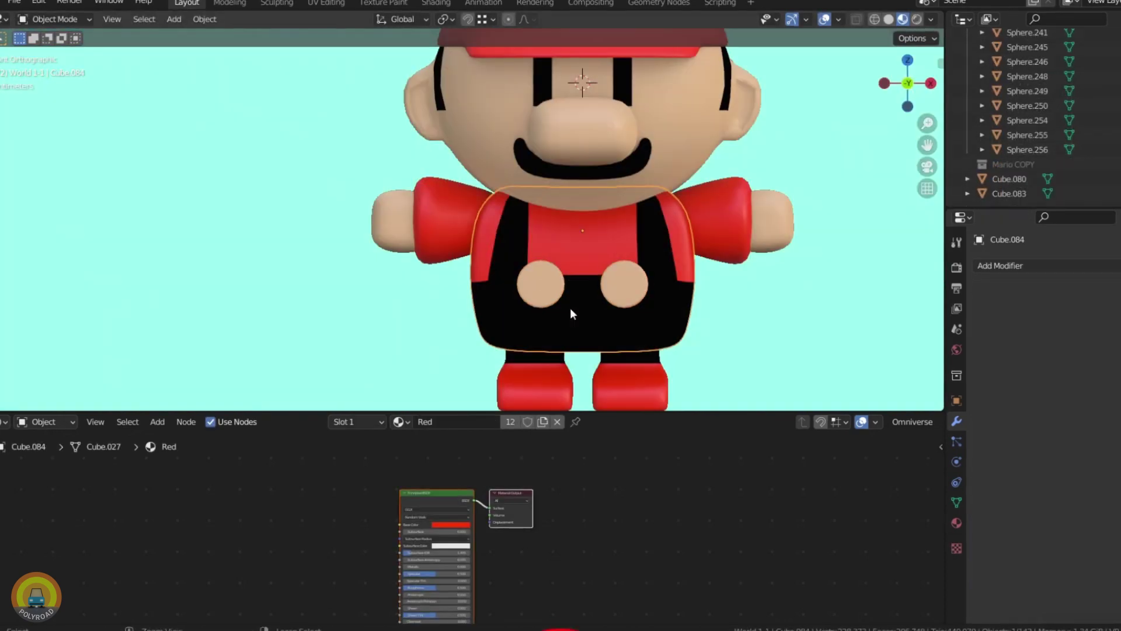
Move Mario's left arm into a new position and tilt his head about the X axis.
{"action": "scroll", "coordinate": [539, 353], "scroll_direction": "down", "scroll_amount": 3}
{"action": "left_click_drag", "start_coordinate": [481, 236], "coordinate": [450, 222]}
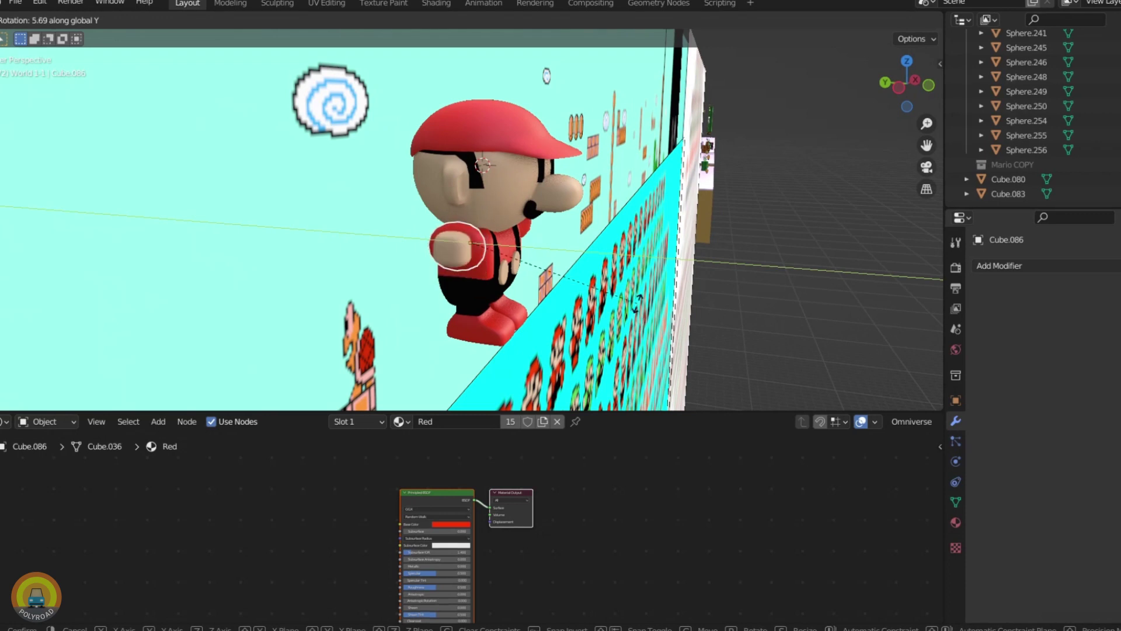
{"action": "key", "text": "r"}
{"action": "key", "text": "x"}
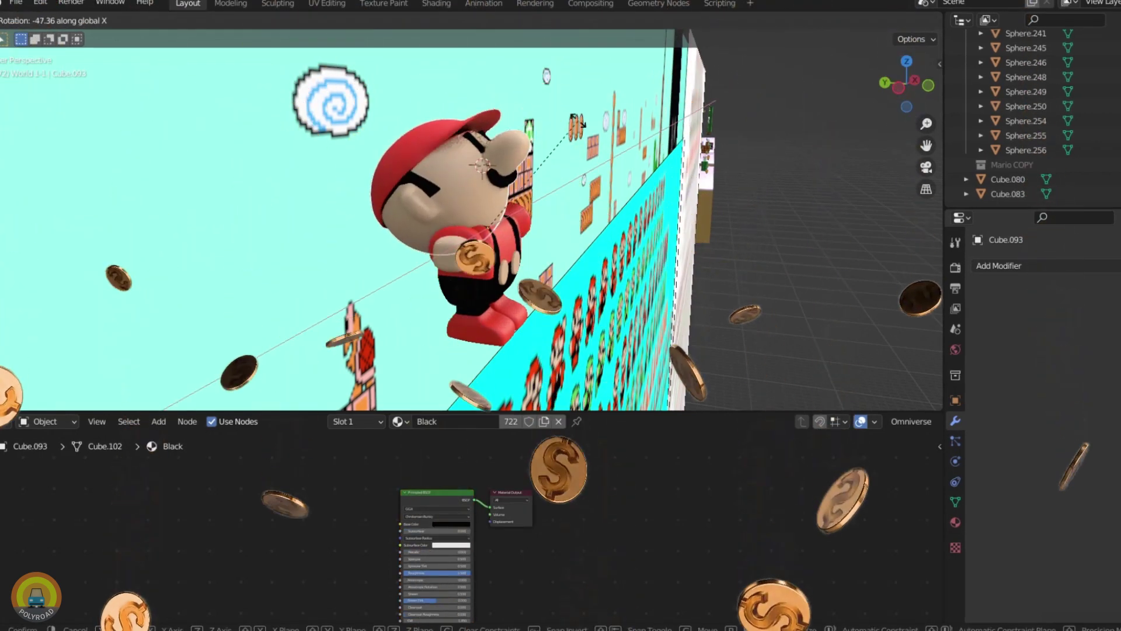
{"action": "left_click", "coordinate": [590, 244]}
Check Mario from the side and front, then turn his head about the Y axis.
{"action": "middle_click_drag", "start_coordinate": [590, 244], "coordinate": [275, 200]}
{"action": "scroll", "coordinate": [494, 268], "scroll_direction": "up", "scroll_amount": 2}
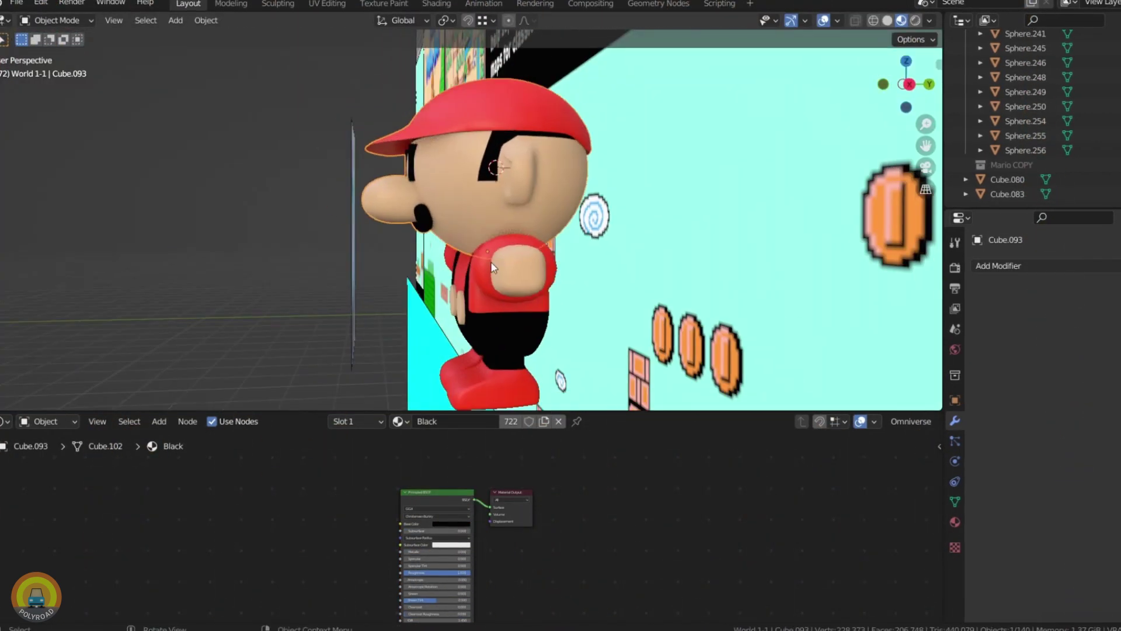
{"action": "left_click", "coordinate": [556, 249]}
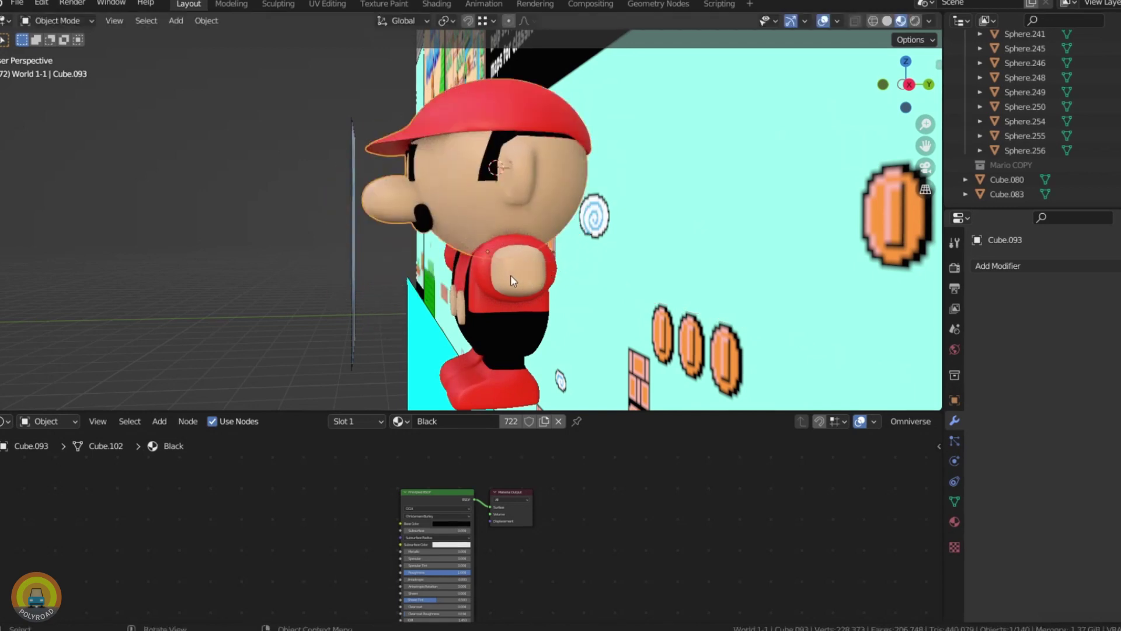
{"action": "middle_click_drag", "start_coordinate": [556, 250], "coordinate": [584, 286]}
{"action": "key", "text": "r"}
{"action": "key", "text": "y"}
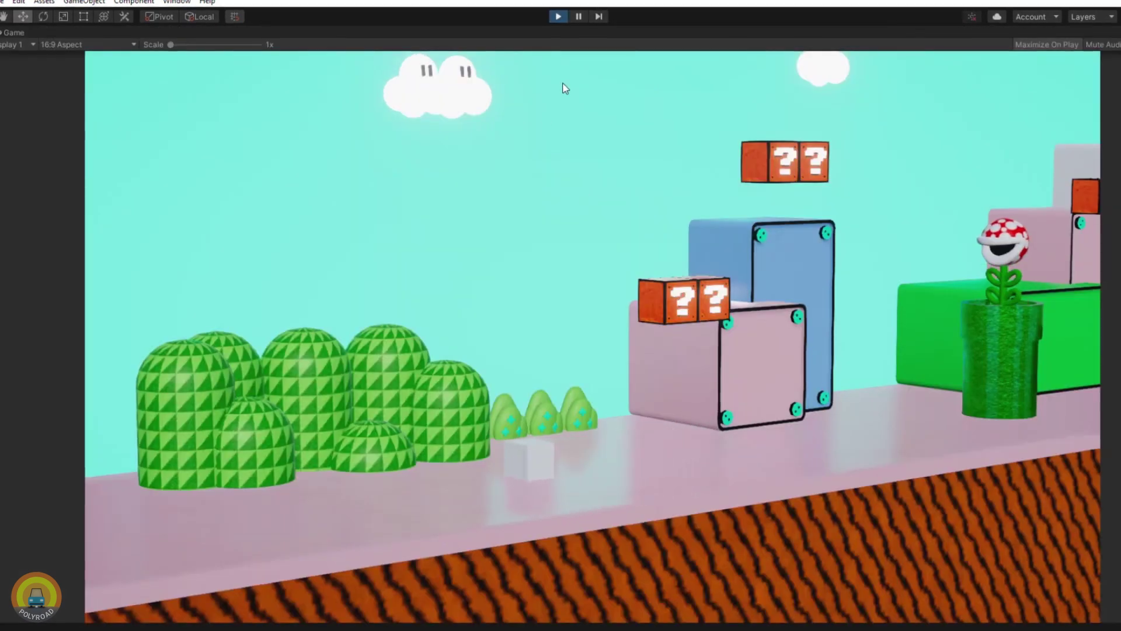
Stop the game, show the Scene view instead of the Animator, and replay to test Mini Mario.
{"action": "left_click", "coordinate": [557, 16]}
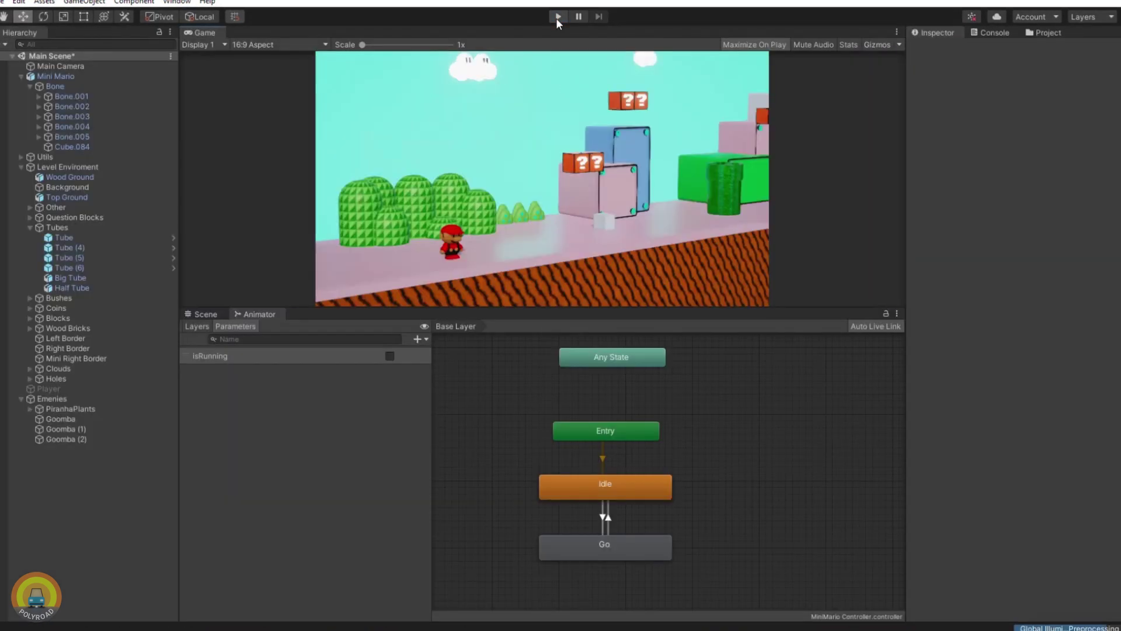
{"action": "left_click", "coordinate": [753, 45]}
{"action": "left_click", "coordinate": [201, 314]}
{"action": "left_click", "coordinate": [558, 17]}
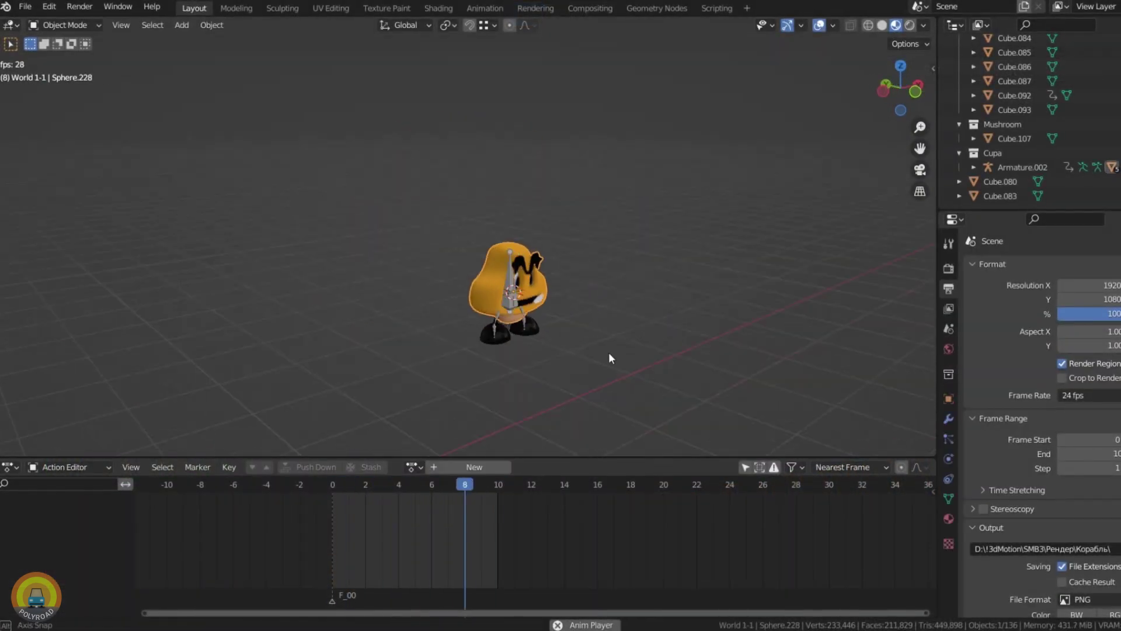
Orbit around the orange enemy and switch to a front orthographic view of it.
{"action": "middle_click_drag", "start_coordinate": [609, 358], "coordinate": [775, 338]}
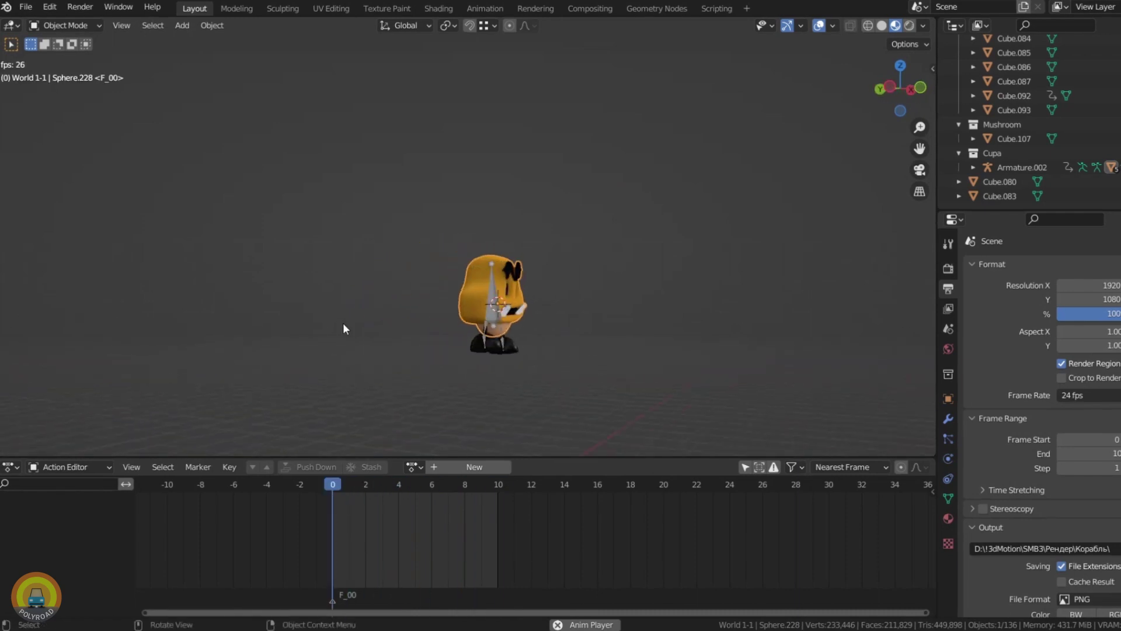
{"action": "key", "text": "KP_1"}
{"action": "scroll", "coordinate": [558, 305], "scroll_direction": "up", "scroll_amount": 3}
{"action": "scroll", "coordinate": [515, 359], "scroll_direction": "down", "scroll_amount": 2}
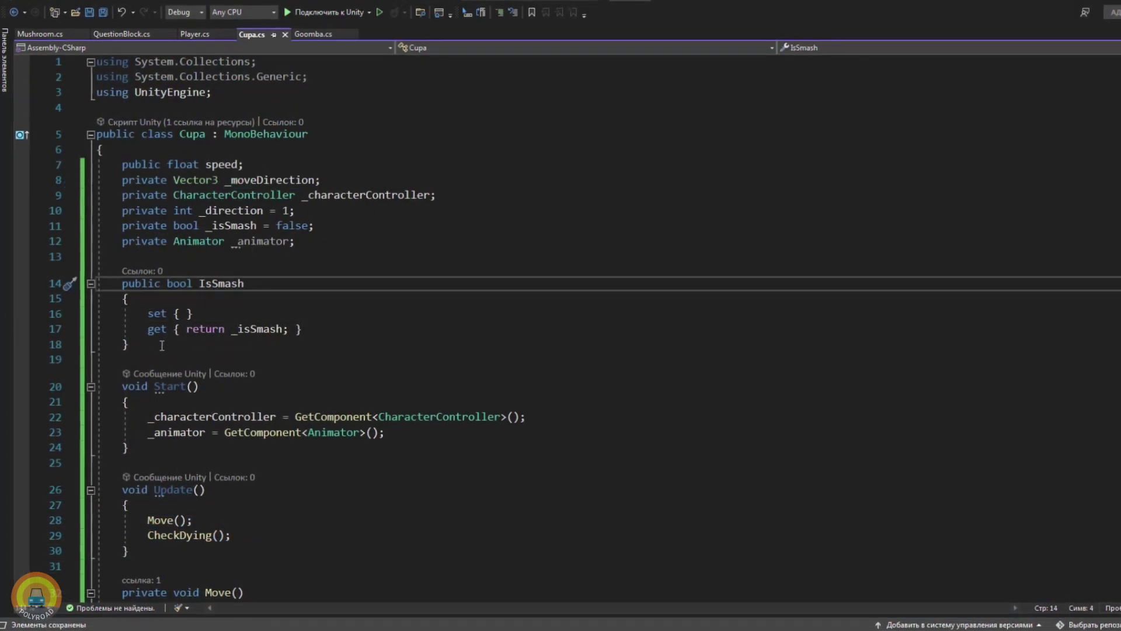
{"action": "scroll", "coordinate": [162, 345], "scroll_direction": "down", "scroll_amount": 5}
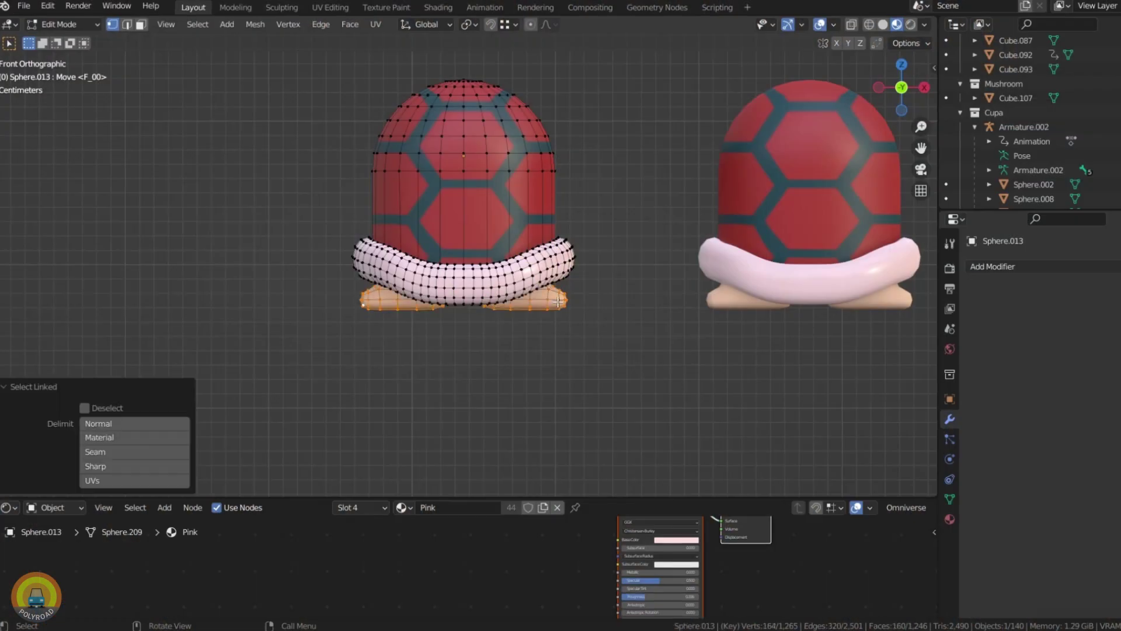
{"action": "key", "text": "Tab"}
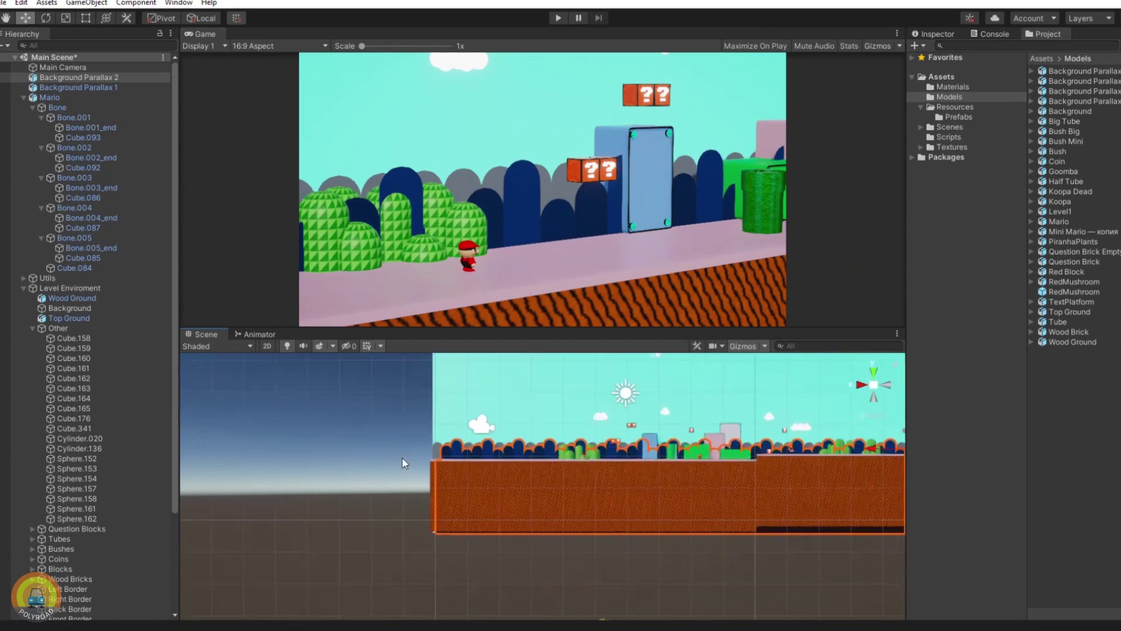
Pan the Scene view to show the whole level.
{"action": "middle_click_drag", "start_coordinate": [660, 499], "coordinate": [498, 477]}
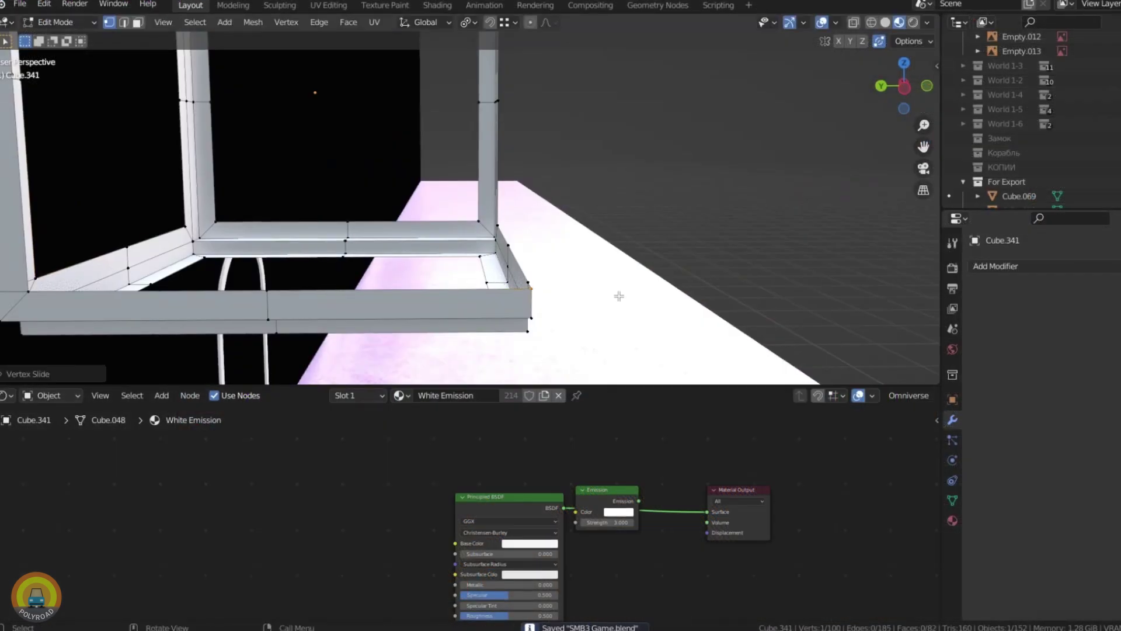
Orbit the viewport to see the white frame mesh Cube.341 from another angle.
{"action": "middle_click_drag", "start_coordinate": [619, 296], "coordinate": [453, 246]}
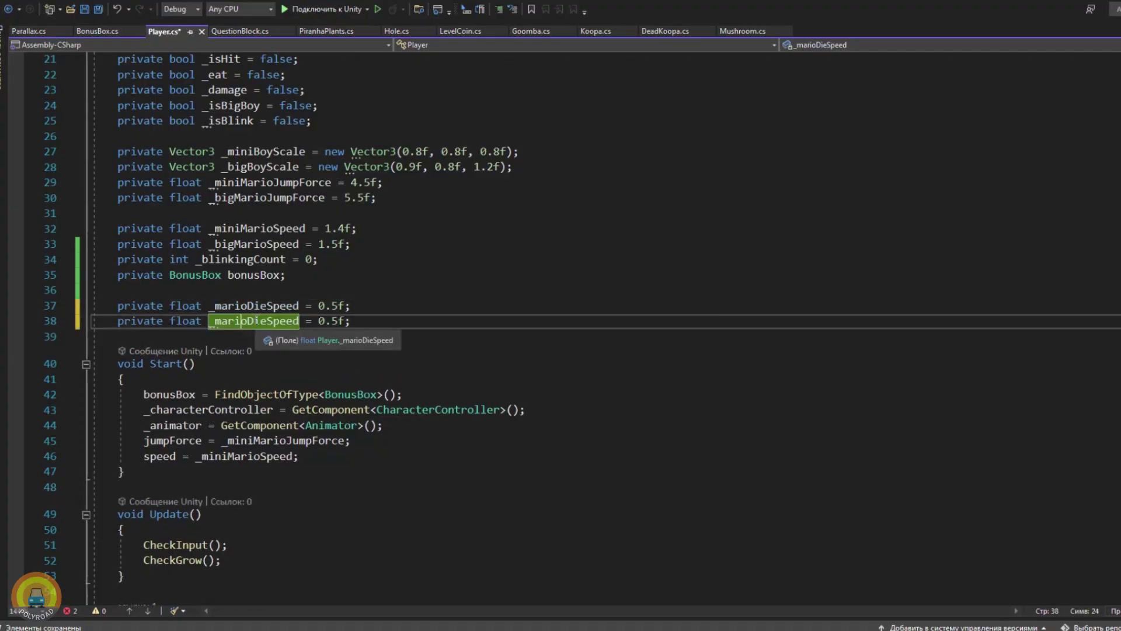
Select the variable name on line 38 of Player.cs.
{"action": "double_click", "coordinate": [256, 325]}
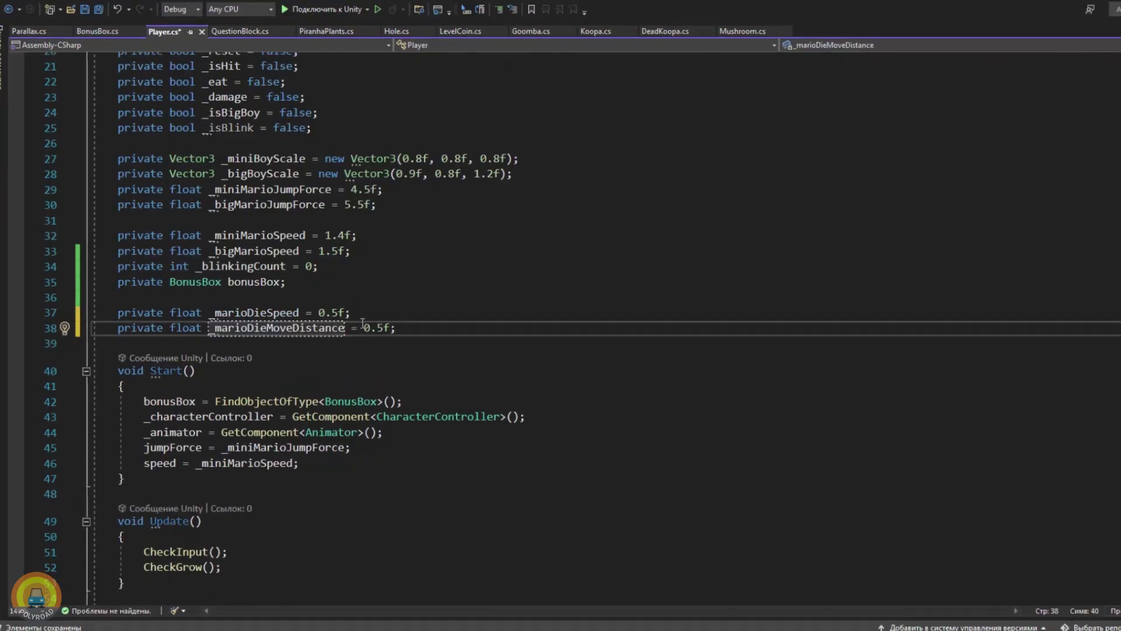